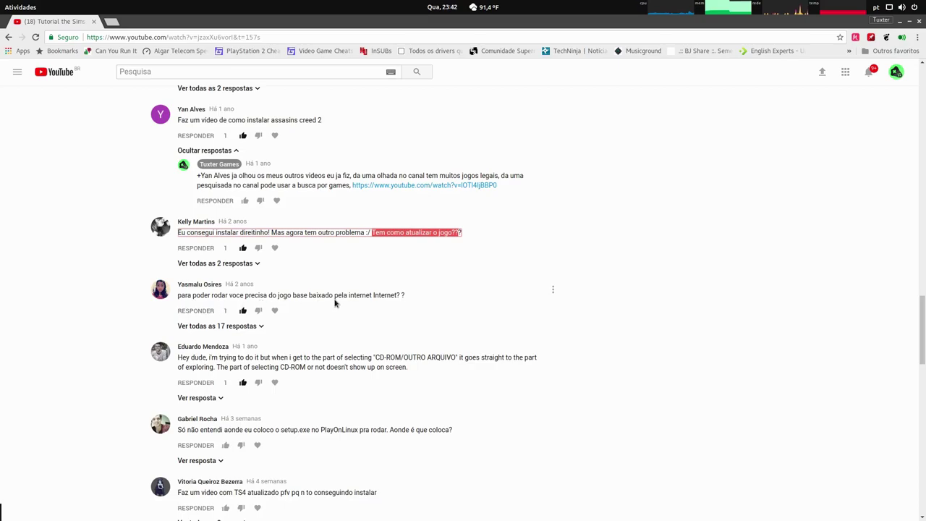
# Review the viewers' comments about installing the game, highlighting the questions about running setup.exe in PlayOnLinux.
pyautogui.moveTo(343, 295); pyautogui.dragTo(415, 302)
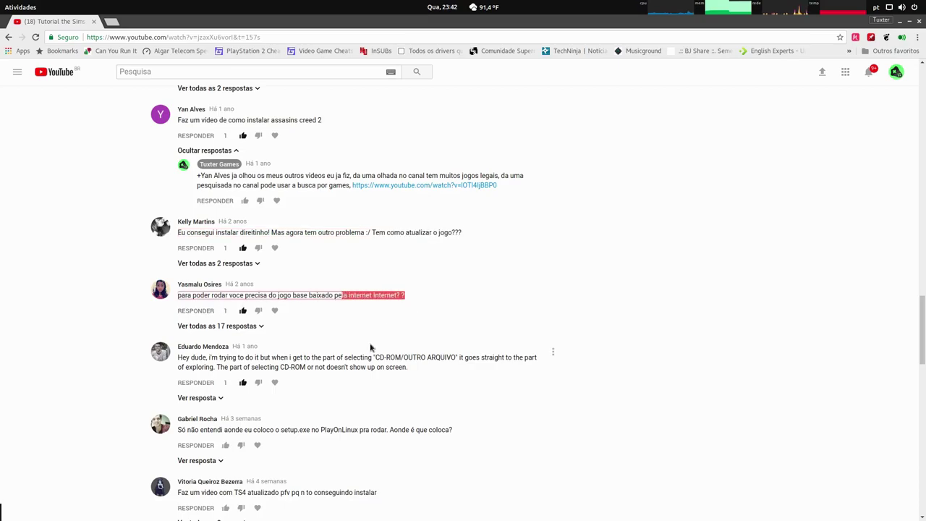
pyautogui.scroll(-3, 370, 345)
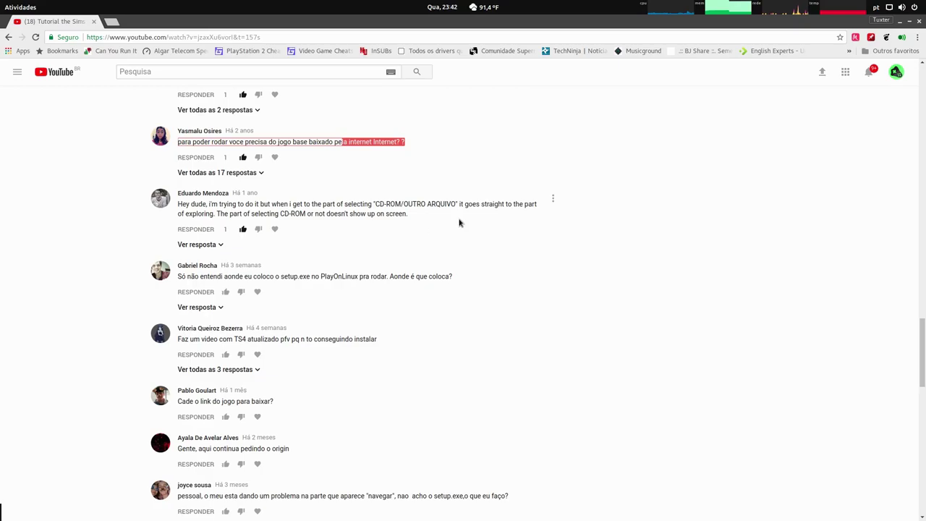
pyautogui.scroll(-2, 455, 225)
pyautogui.scroll(-2, 405, 221)
pyautogui.scroll(2, 380, 224)
pyautogui.scroll(-1, 380, 224)
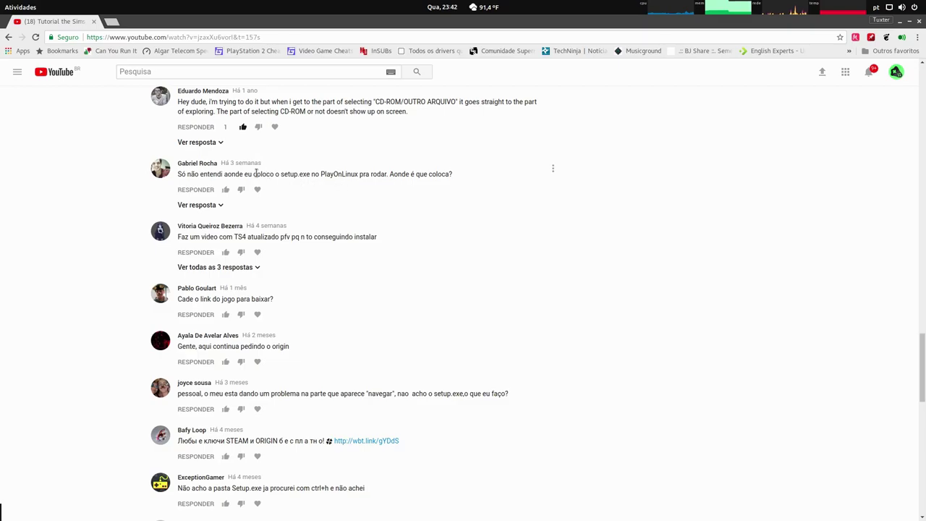
pyautogui.moveTo(261, 175); pyautogui.dragTo(323, 175)
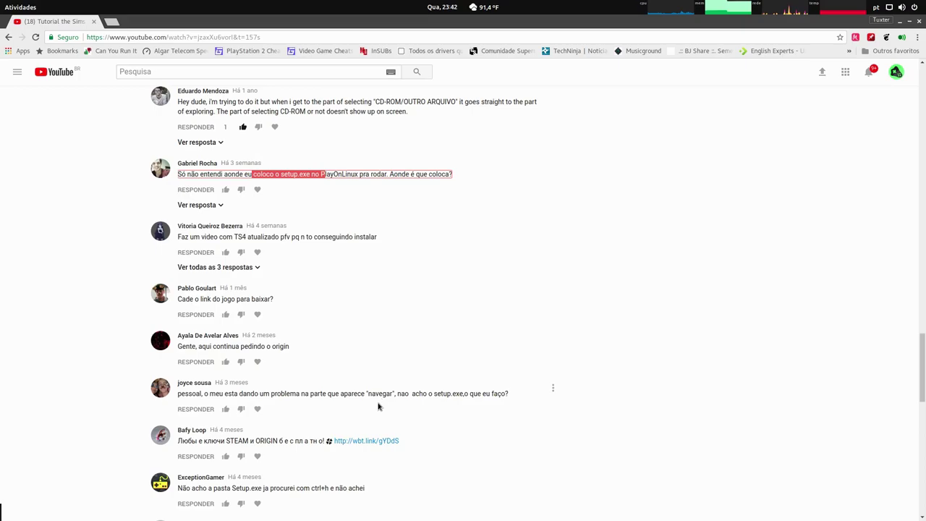
pyautogui.moveTo(364, 396); pyautogui.dragTo(465, 410)
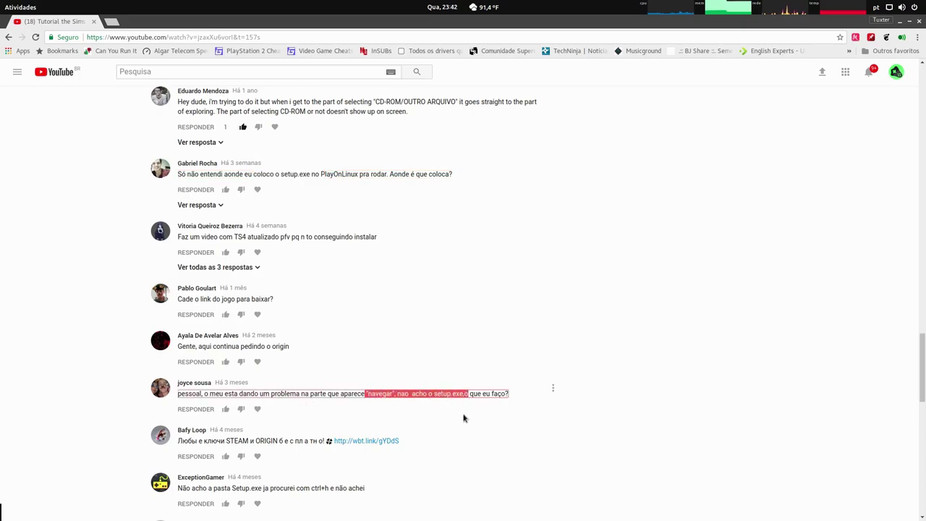
# Switch to the file manager and open the mounted The Sims 4 City Living volume.
pyautogui.moveTo(1, 1)
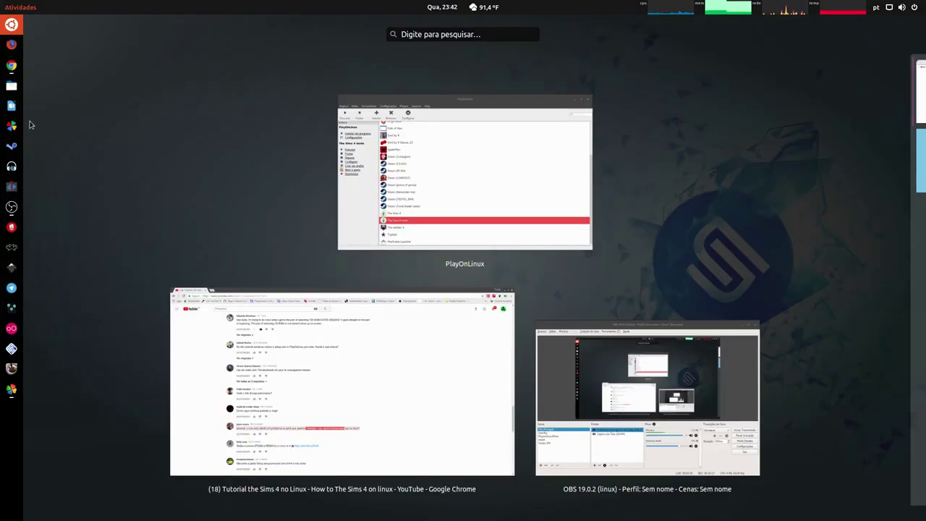
pyautogui.click(11, 86)
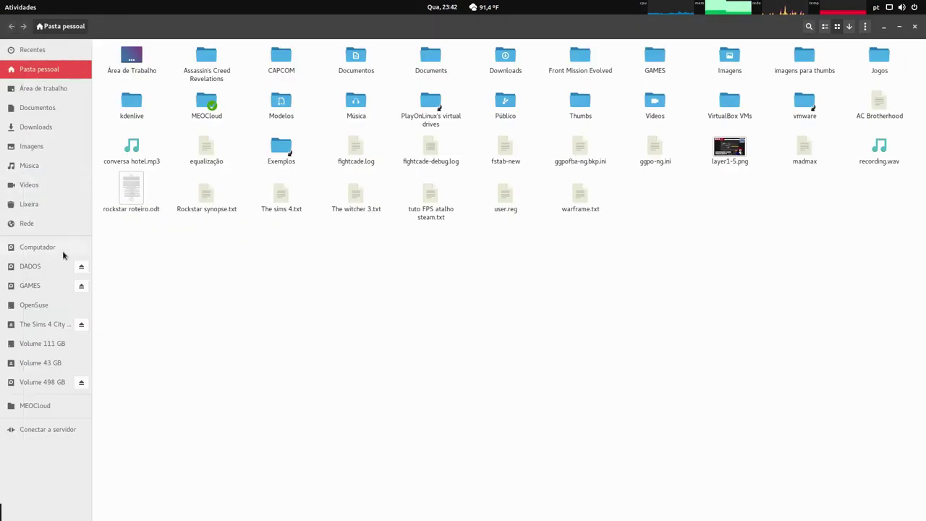
pyautogui.click(41, 323)
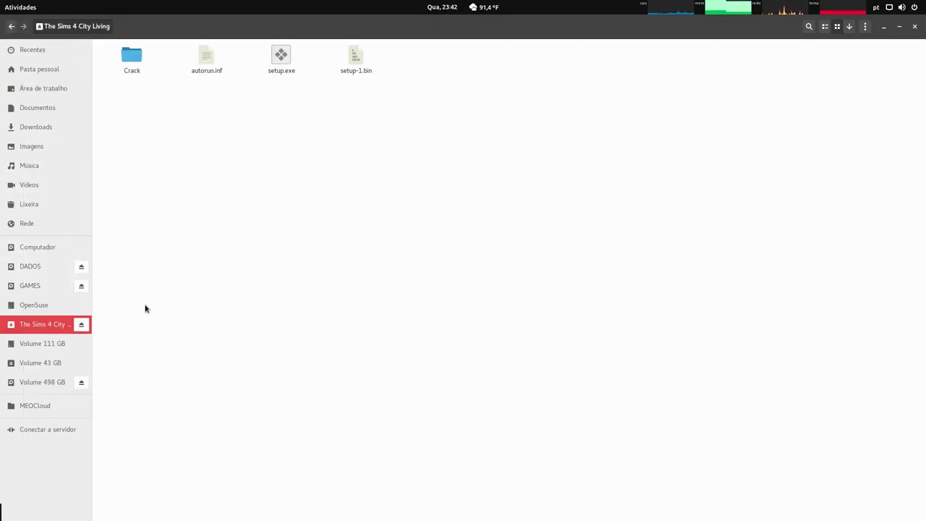
# Examine setup.exe and setup-1.bin among the game's installation files, and close the file manager.
pyautogui.moveTo(262, 88); pyautogui.dragTo(297, 80)
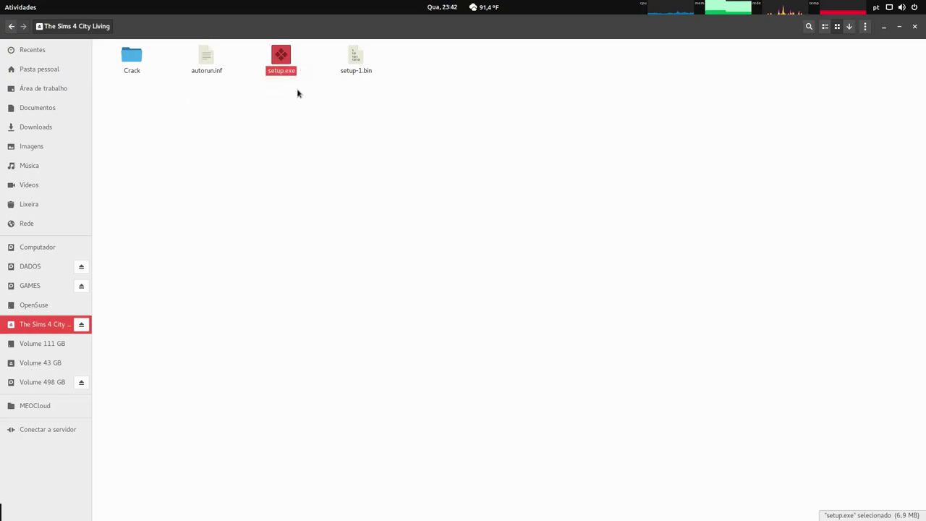
pyautogui.click(266, 107)
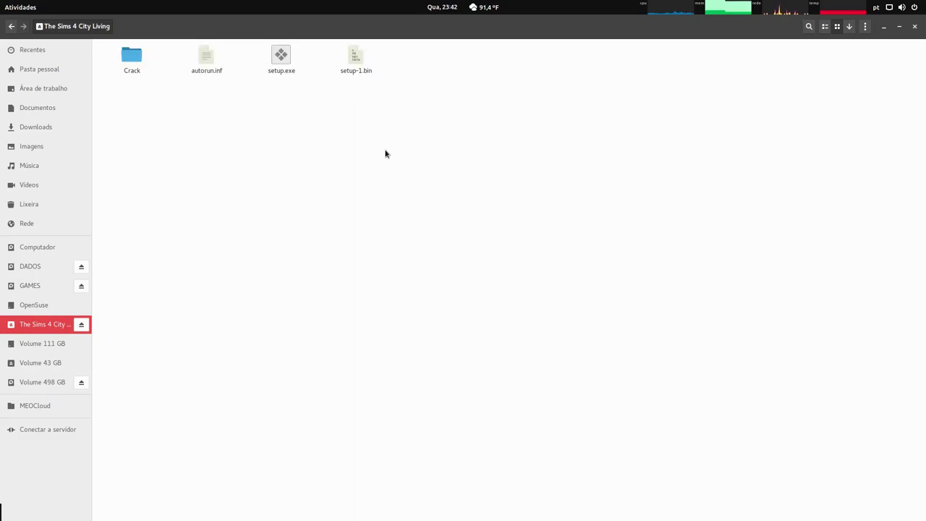
pyautogui.click(347, 72)
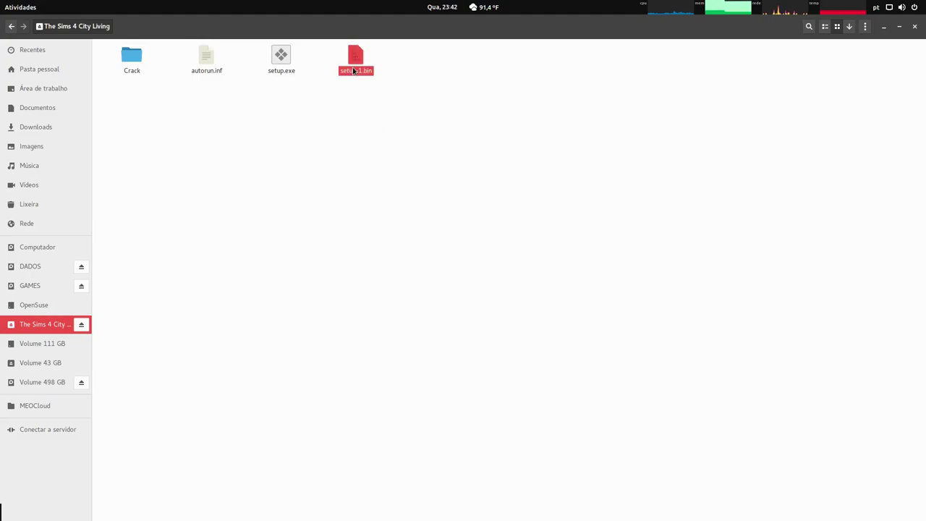
pyautogui.click(333, 195)
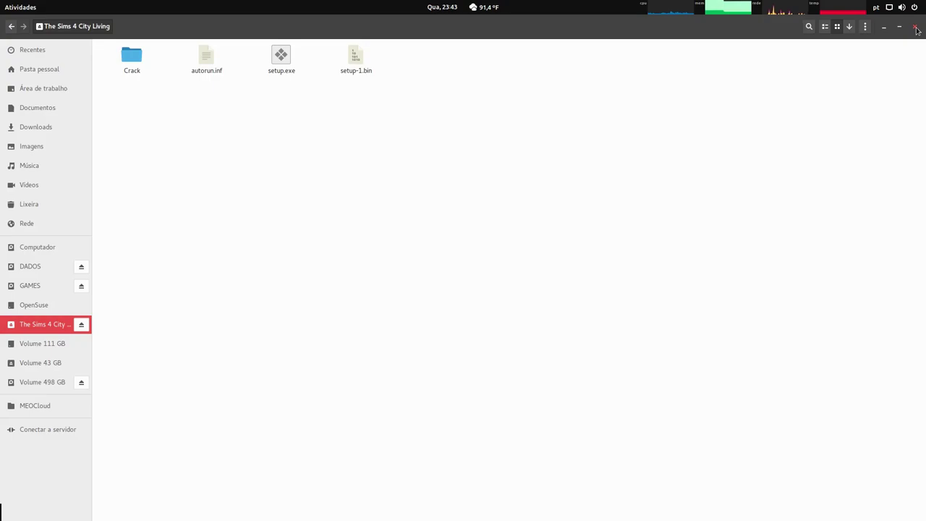
pyautogui.moveTo(110, 103); pyautogui.dragTo(424, 63)
pyautogui.click(293, 91)
pyautogui.click(284, 69)
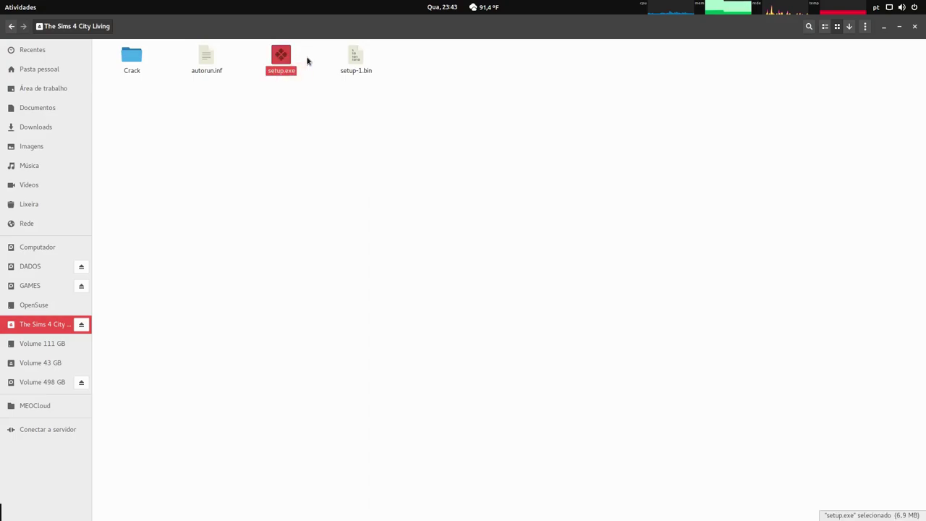
pyautogui.moveTo(246, 99); pyautogui.dragTo(311, 43)
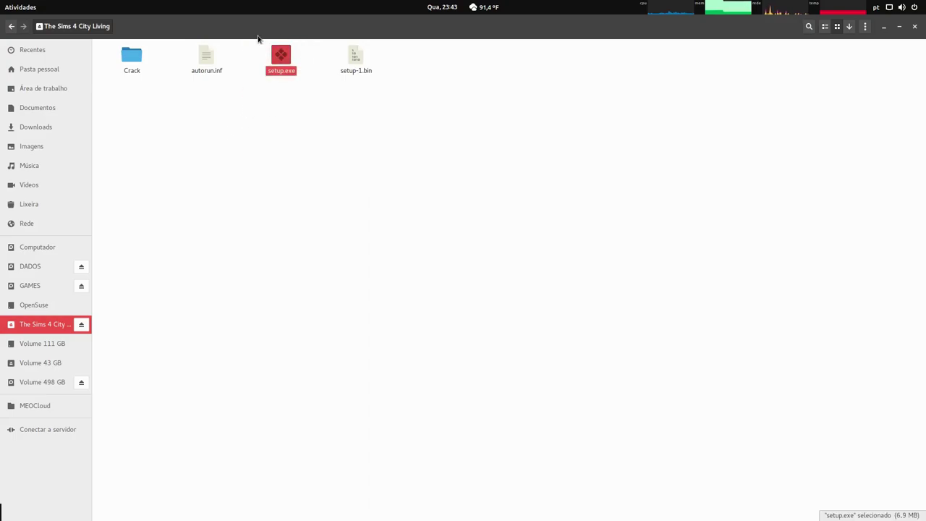
pyautogui.click(914, 26)
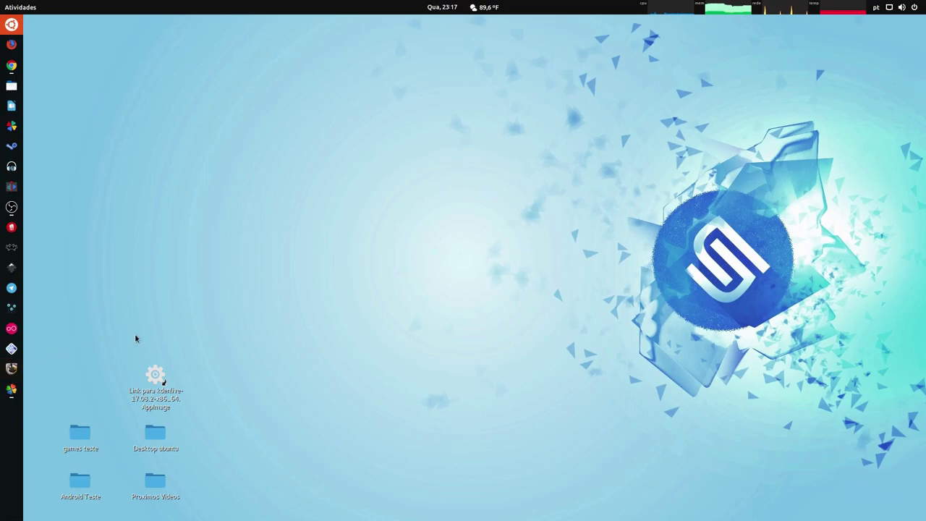
# Switch to PlayOnLinux and start a manual installation of an unlisted program in a new virtual drive.
pyautogui.click(13, 389)
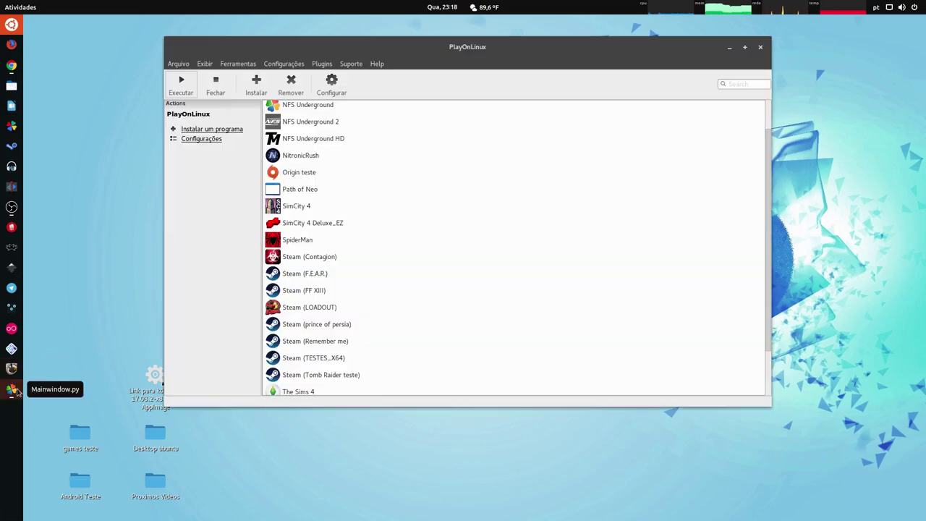
pyautogui.click(256, 84)
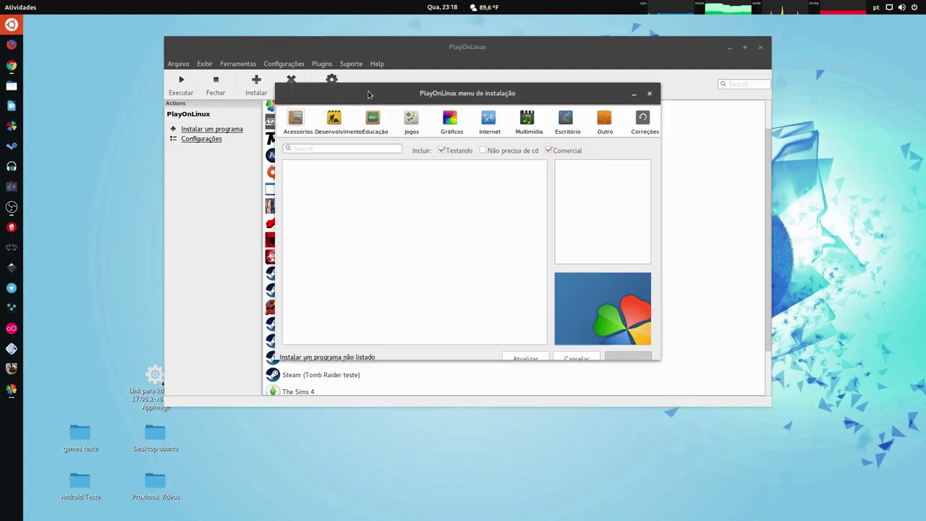
pyautogui.click(732, 48)
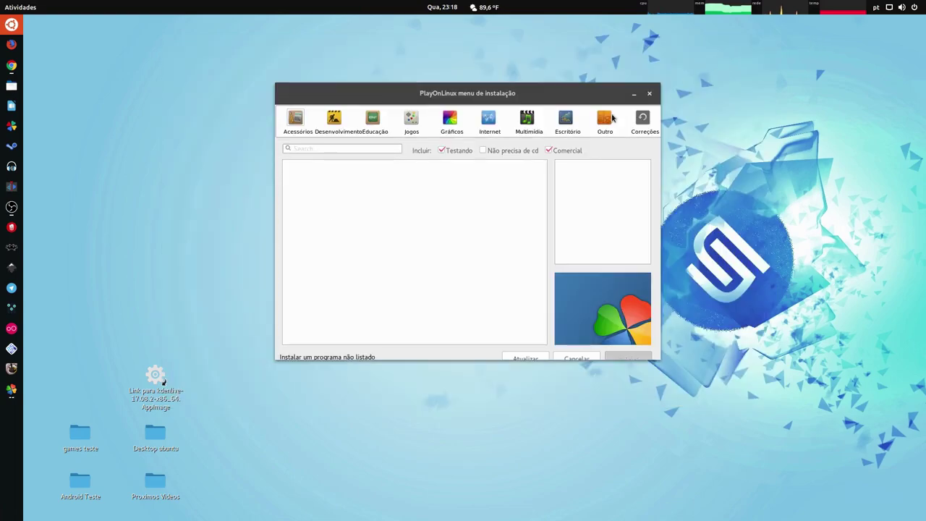
pyautogui.click(342, 357)
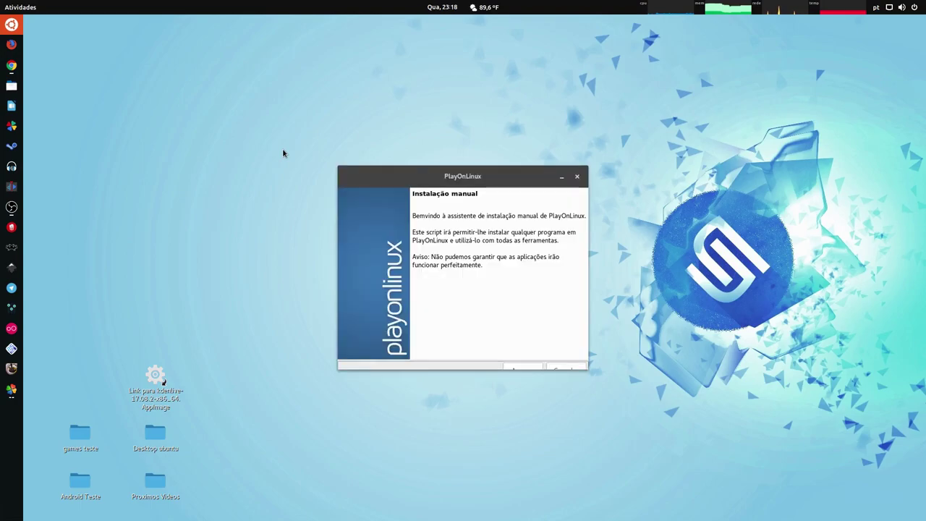
pyautogui.click(516, 366)
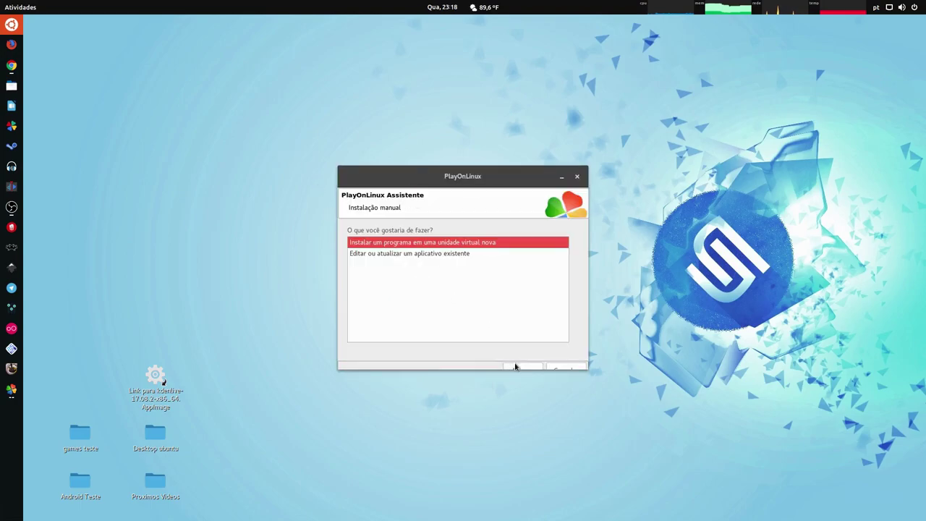
pyautogui.doubleClick(392, 246)
# Name the new virtual drive TESTE-TSIMS4 and continue.
pyautogui.click(390, 250)
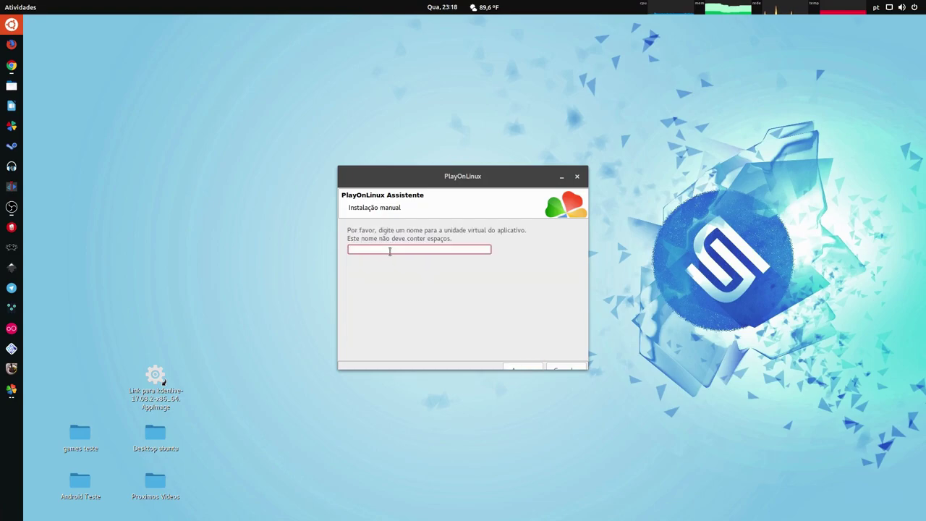
pyautogui.write('TESTESTE')
pyautogui.press('BackSpace')
pyautogui.press('BackSpace')
pyautogui.press('BackSpace')
pyautogui.write('-THESIMS')
pyautogui.press('BackSpace')
pyautogui.press('BackSpace')
pyautogui.press('BackSpace')
pyautogui.press('BackSpace')
pyautogui.press('BackSpace')
pyautogui.press('BackSpace')
pyautogui.write('SIMS4')
pyautogui.click(533, 369)
# Enable the options to use another Wine version, configure Wine and install libraries before the program installation.
pyautogui.click(412, 250)
pyautogui.click(400, 262)
pyautogui.click(398, 275)
pyautogui.click(527, 368)
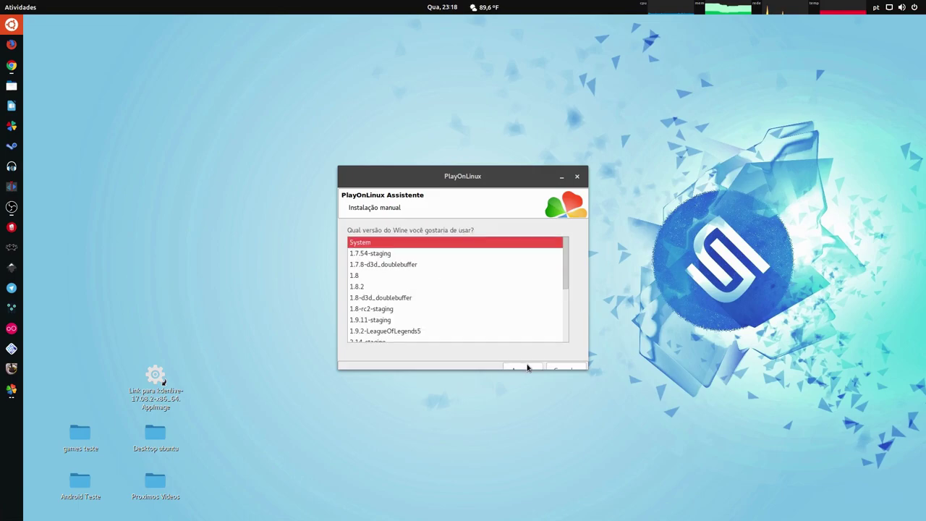
# Choose Wine version 2.20-staging and accept the first architecture option for the virtual drive.
pyautogui.scroll(-5, 475, 318)
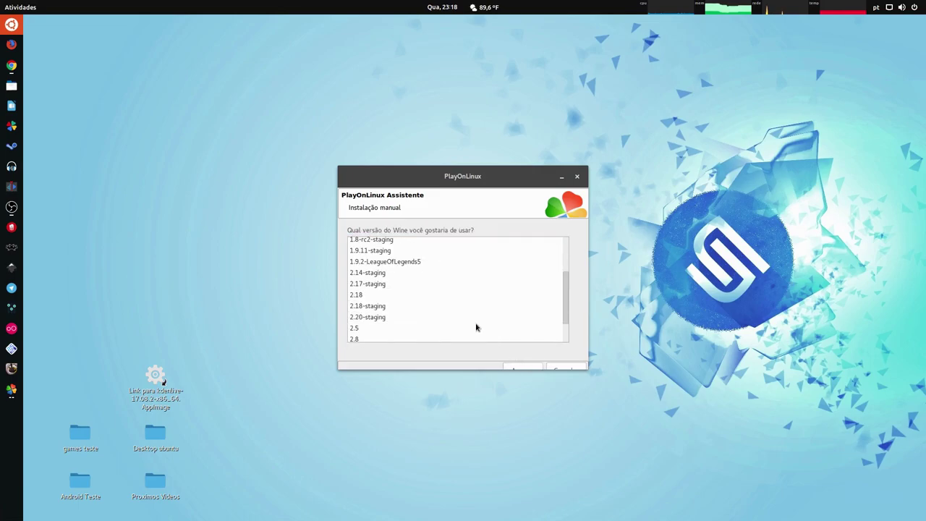
pyautogui.doubleClick(368, 322)
pyautogui.doubleClick(380, 246)
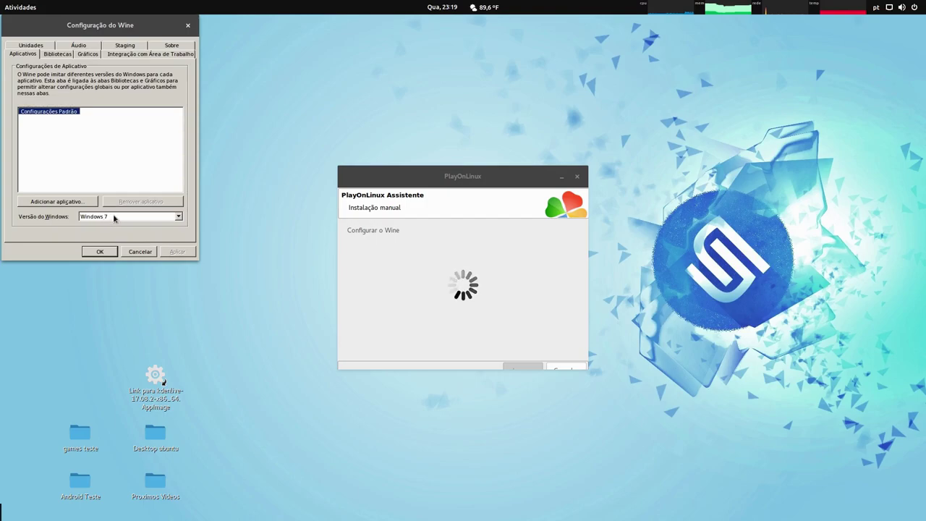
# Configure Wine to emulate a 1920 x 1080 virtual desktop with CSMT enabled in the staging settings.
pyautogui.click(83, 55)
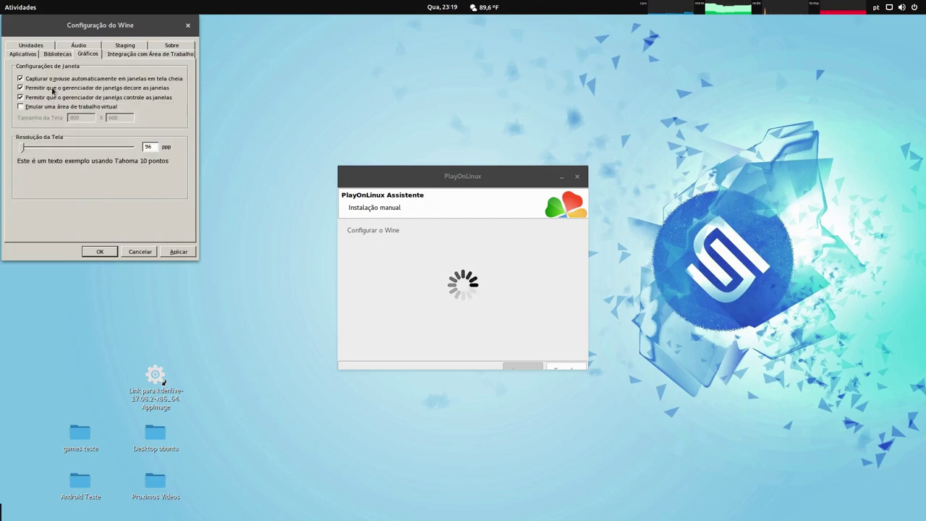
pyautogui.click(56, 107)
pyautogui.moveTo(71, 117); pyautogui.dragTo(83, 115)
pyautogui.write('1920')
pyautogui.press('Tab')
pyautogui.write('1080')
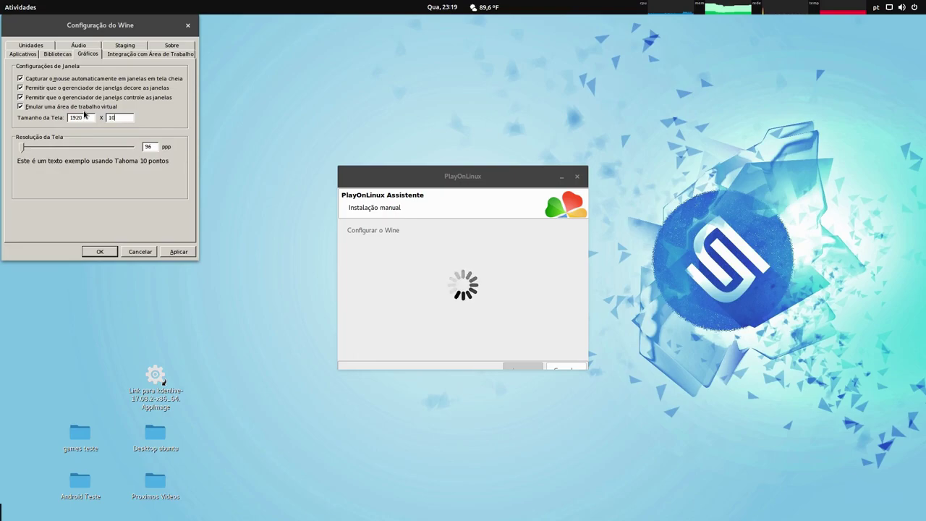
pyautogui.click(131, 44)
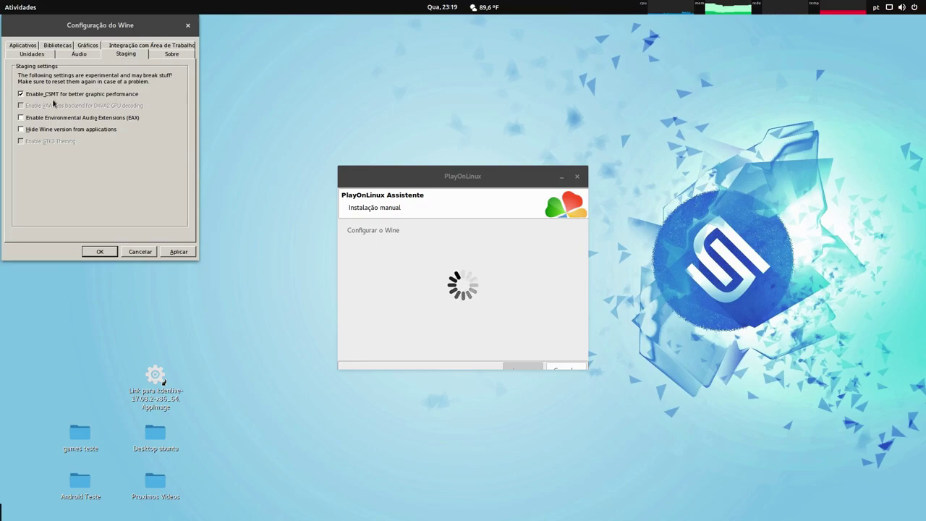
pyautogui.click(96, 252)
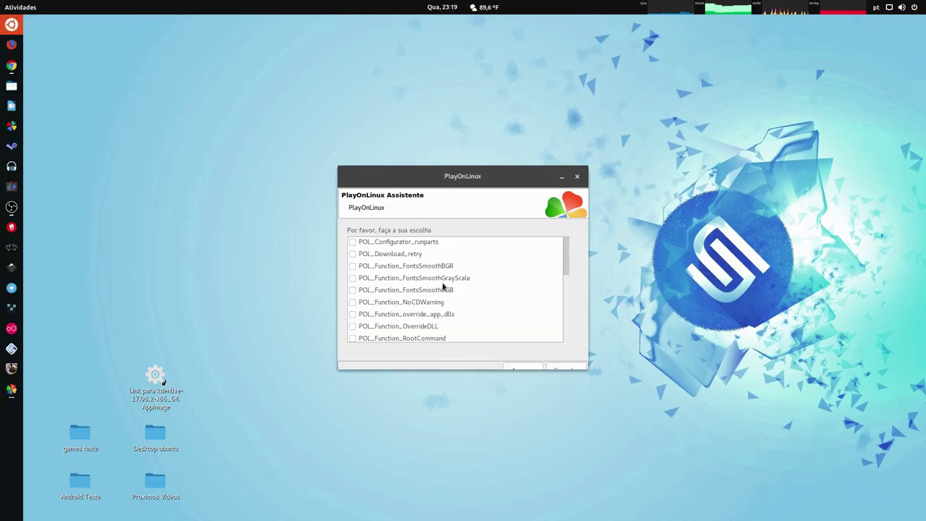
# Select the POL_Install_dxfullsetup and POL_Install_msxml3 components for installation.
pyautogui.scroll(-2, 443, 287)
pyautogui.scroll(-8, 442, 290)
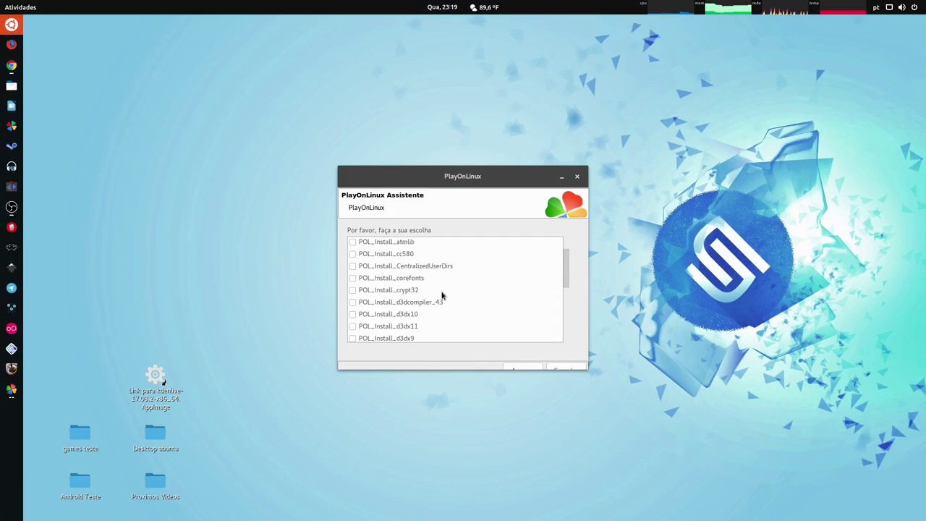
pyautogui.scroll(-5, 442, 294)
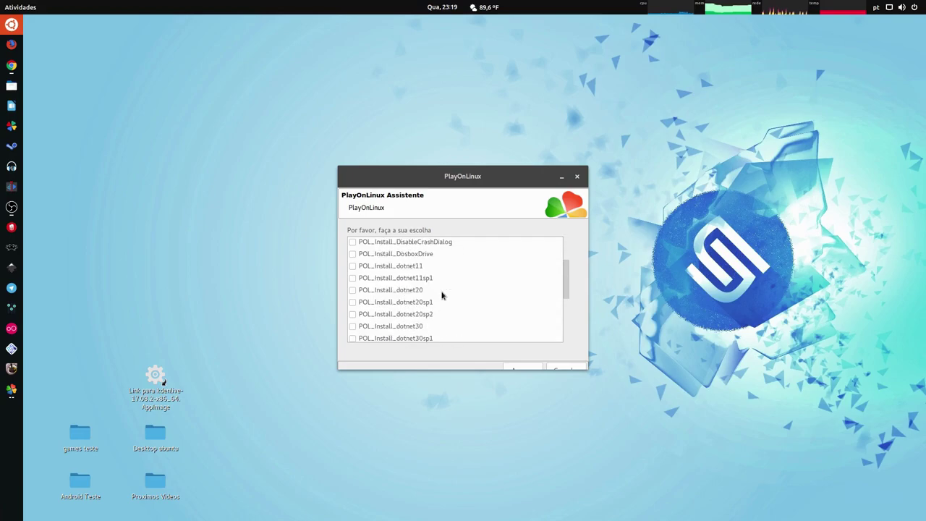
pyautogui.click(422, 316)
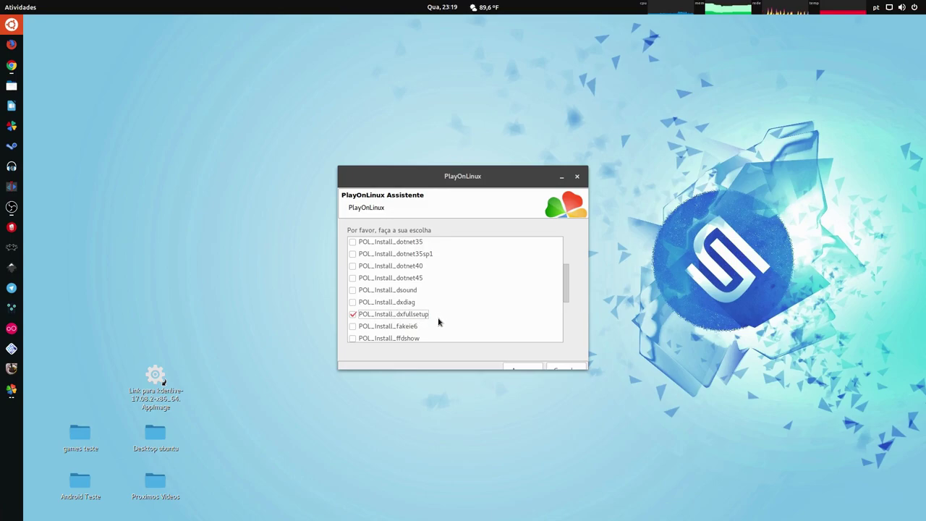
pyautogui.scroll(-7, 434, 316)
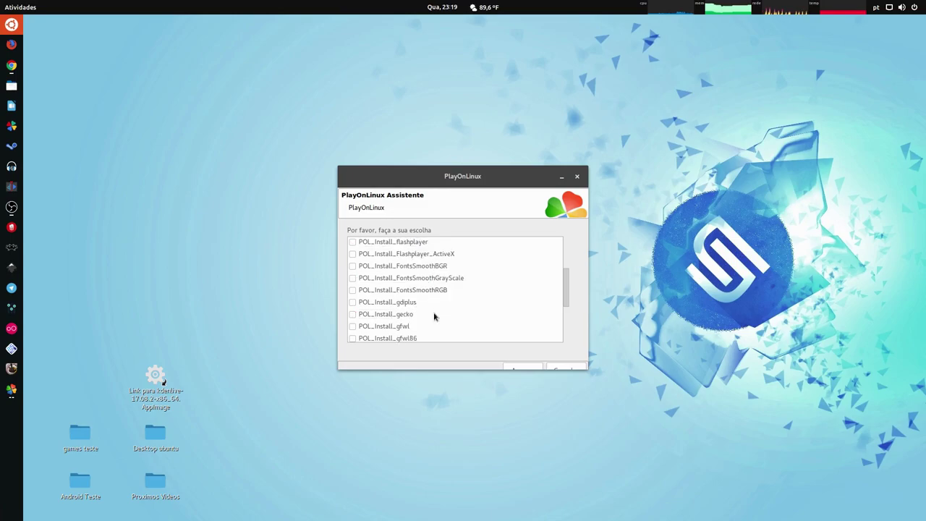
pyautogui.scroll(-5, 434, 316)
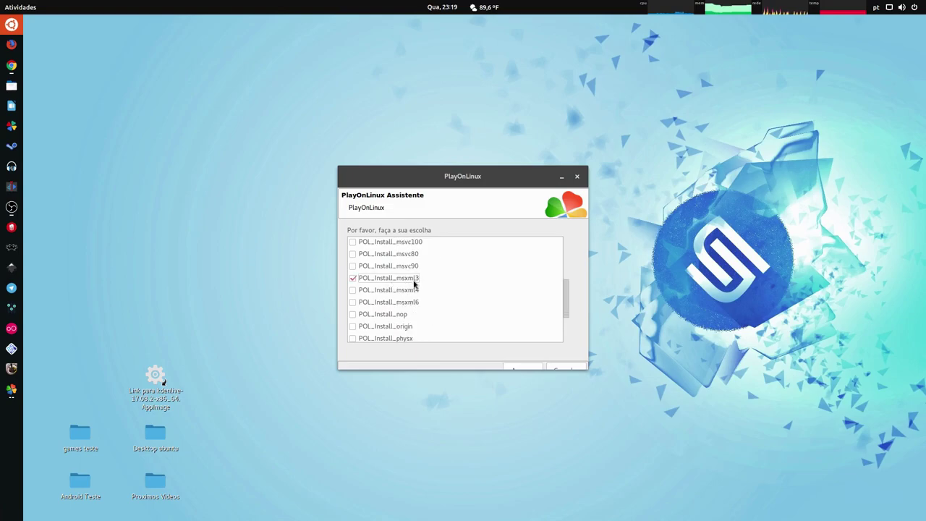
# Add the vcrun2010, vcrun2012, vcrun2013 and xact components to the libraries selected for installation.
pyautogui.scroll(-2, 420, 287)
pyautogui.scroll(-5, 422, 287)
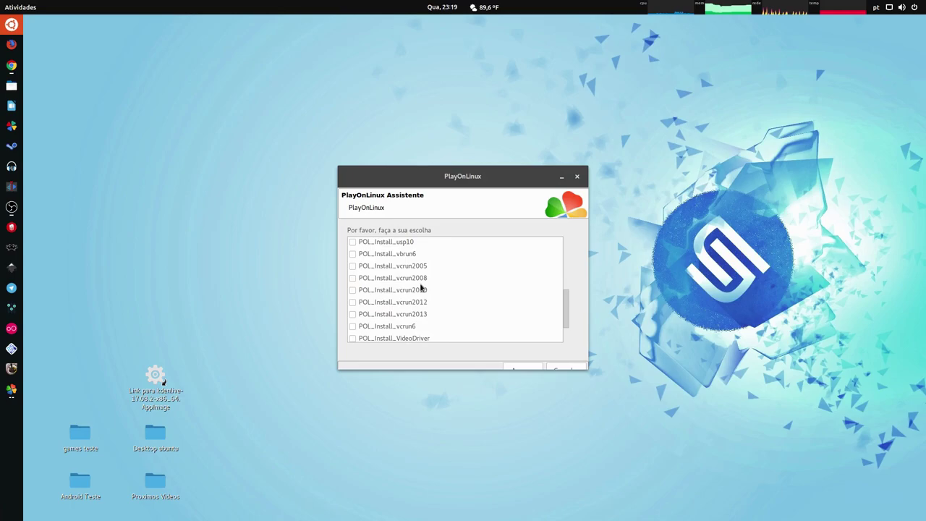
pyautogui.click(409, 292)
pyautogui.click(421, 304)
pyautogui.click(422, 313)
pyautogui.scroll(-1, 427, 325)
pyautogui.click(420, 303)
pyautogui.scroll(-3, 434, 315)
pyautogui.click(390, 326)
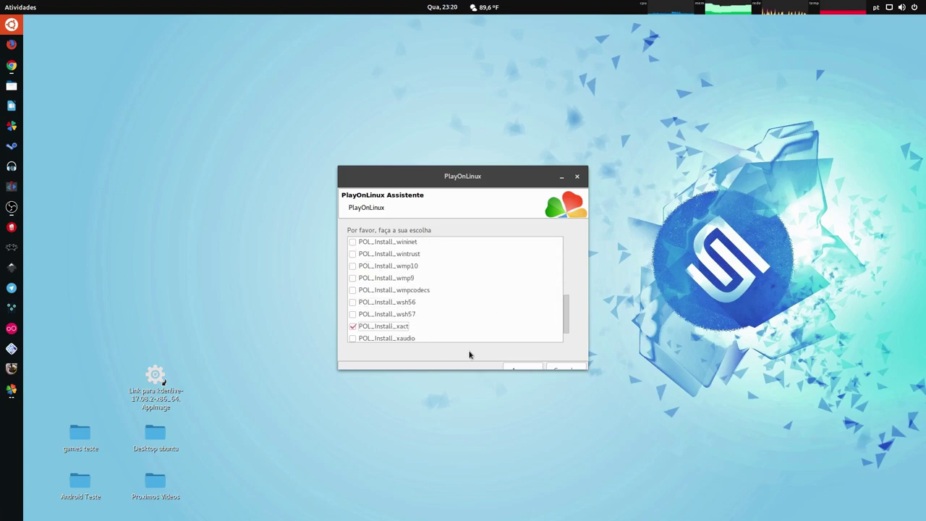
# Confirm the selected libraries for installation and choose "Selecione outro arquivo" as the way to install the program.
pyautogui.click(519, 350)
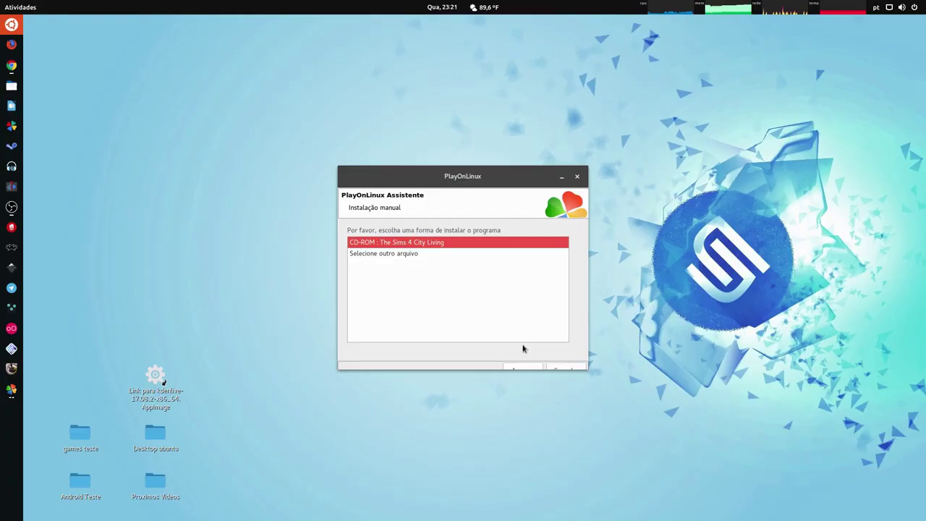
pyautogui.moveTo(500, 178)
pyautogui.mouseDown()
pyautogui.moveTo(502, 196)
pyautogui.moveTo(477, 181)
pyautogui.moveTo(487, 186)
pyautogui.mouseUp()
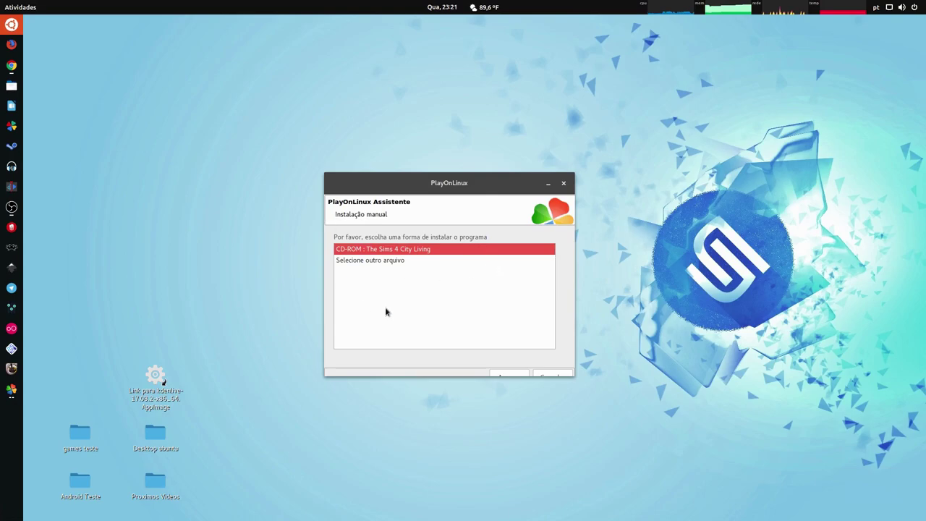
pyautogui.click(378, 262)
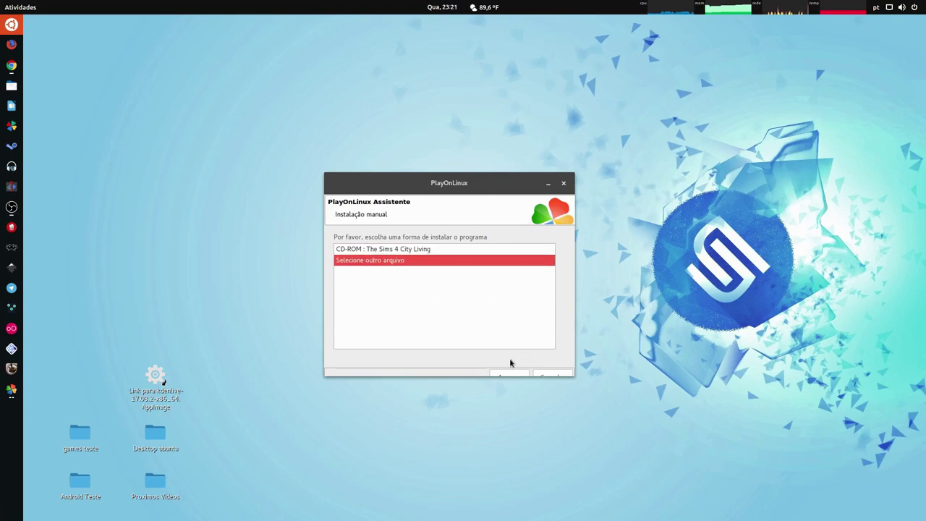
pyautogui.moveTo(573, 378); pyautogui.dragTo(584, 393)
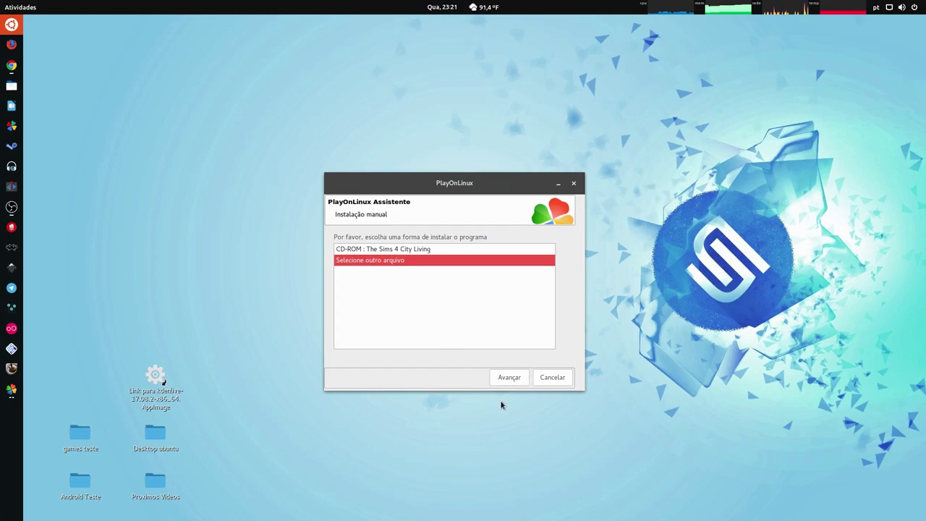
pyautogui.click(508, 378)
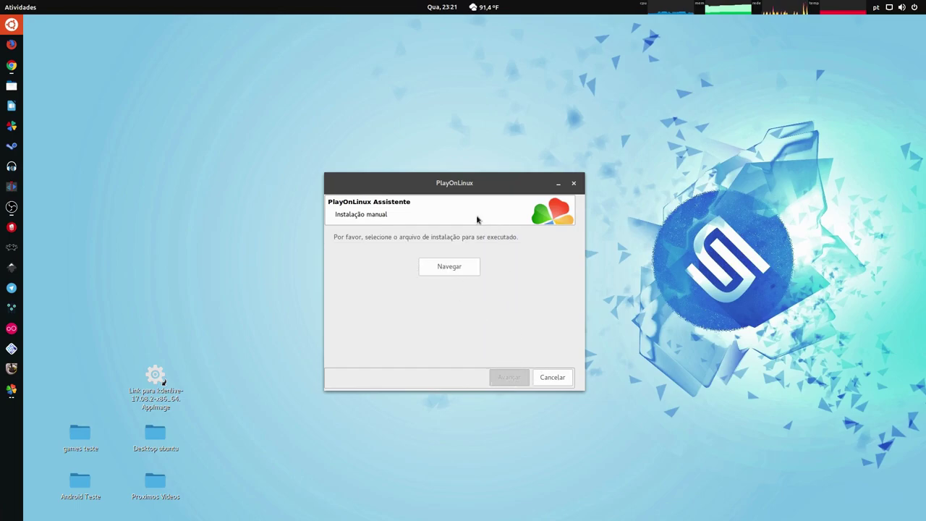
# Choose setup.exe from The Sims 4 City Living disc as the installation file and run it.
pyautogui.click(452, 270)
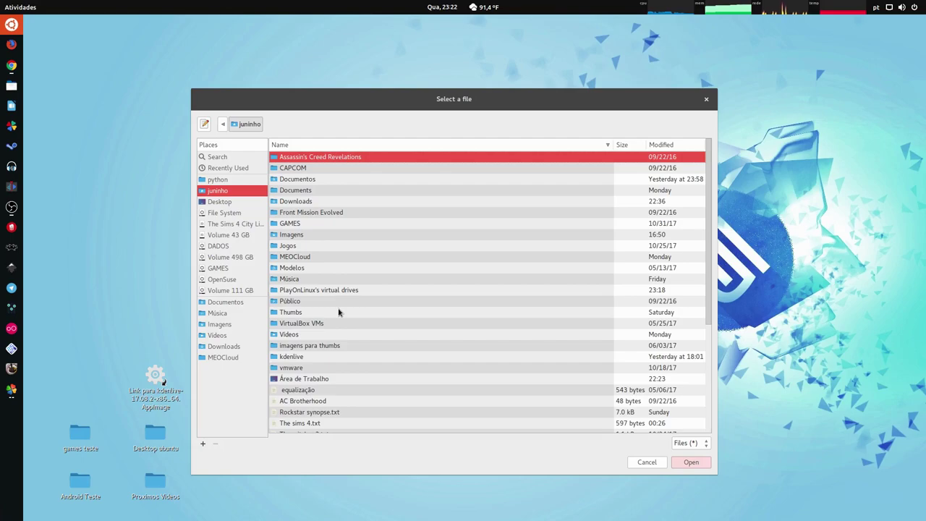
pyautogui.click(235, 225)
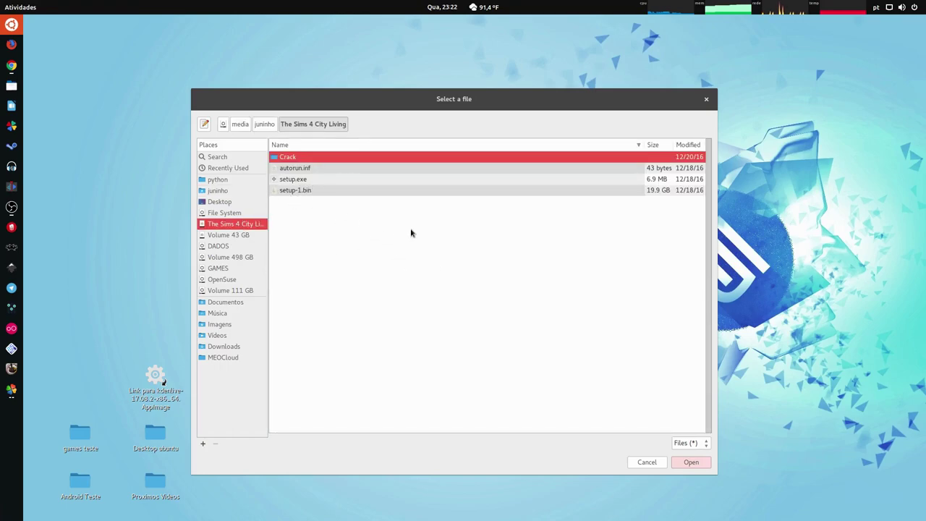
pyautogui.click(295, 182)
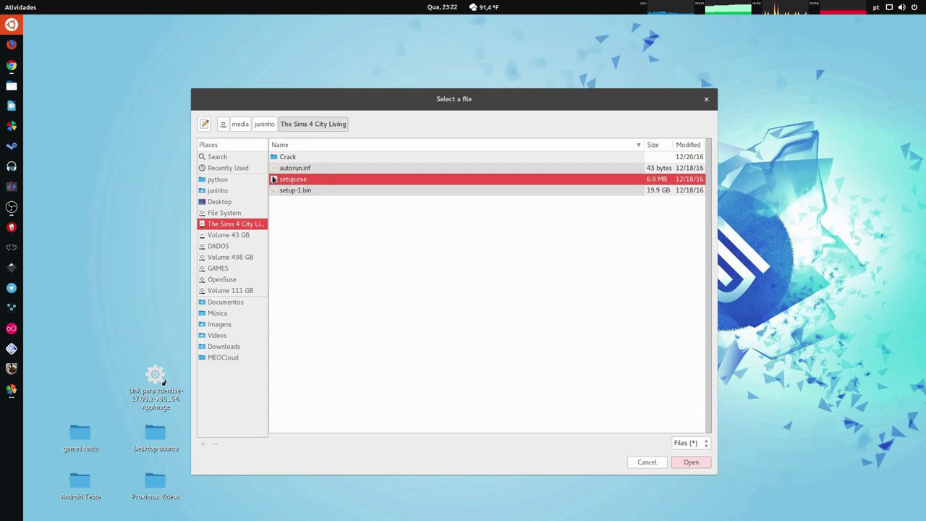
pyautogui.click(689, 465)
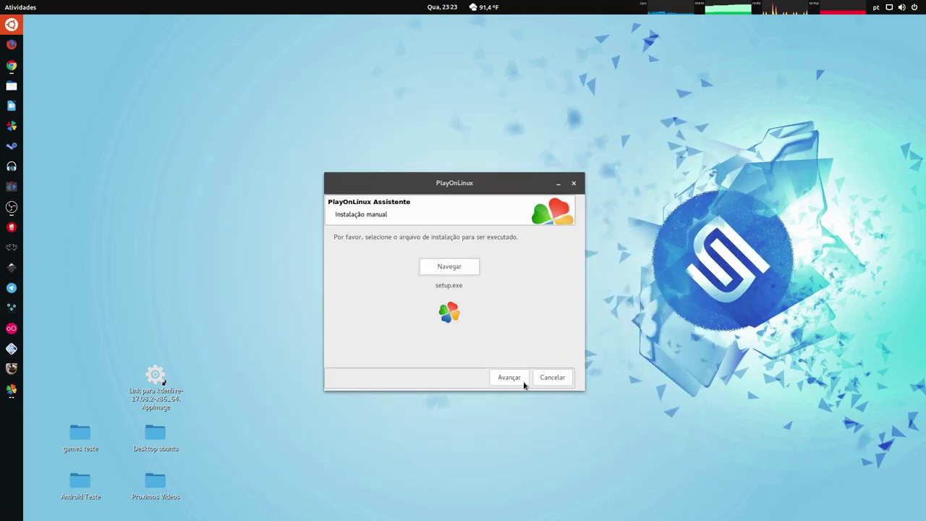
pyautogui.click(508, 377)
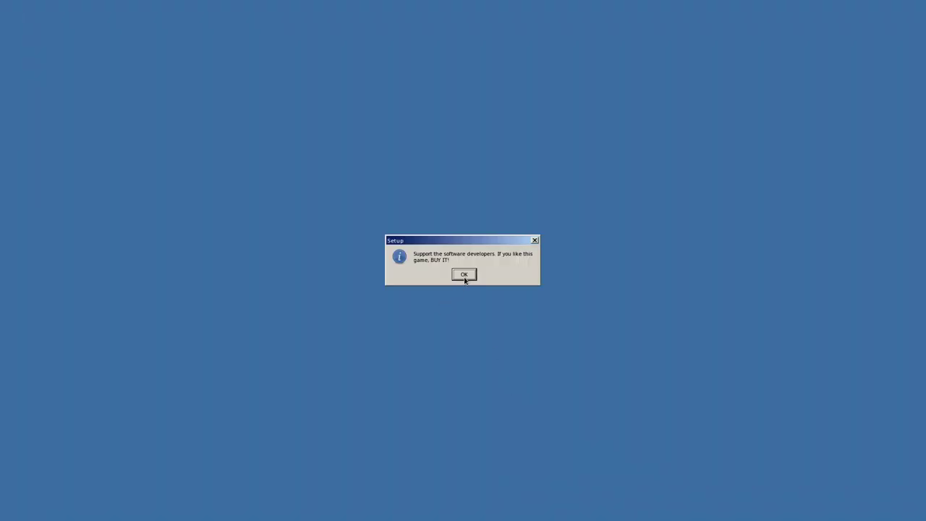
# Mute the installer music and install the game to the default folder without a desktop icon.
pyautogui.click(470, 274)
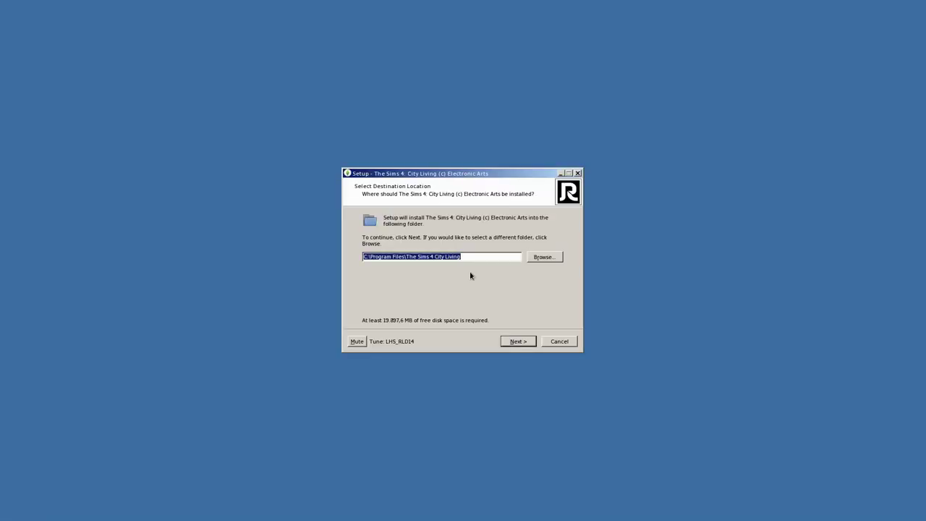
pyautogui.click(355, 342)
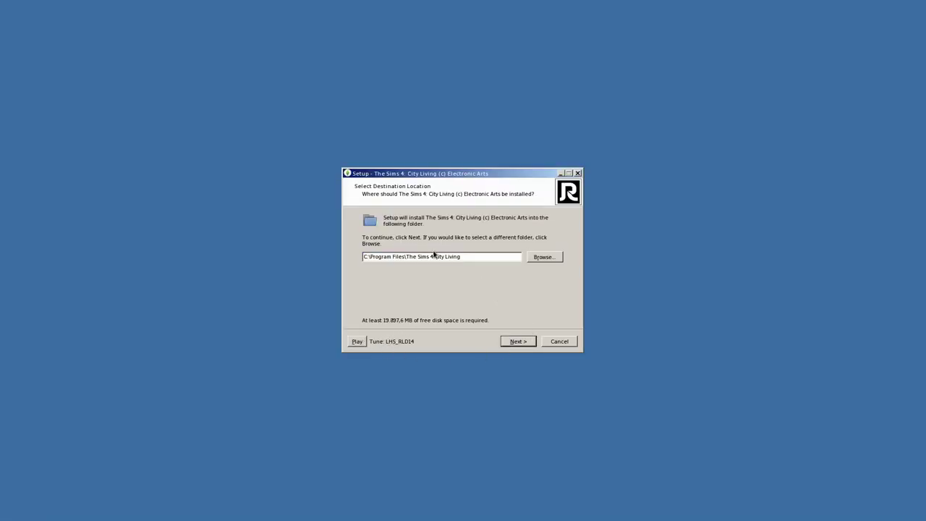
pyautogui.click(518, 341)
pyautogui.click(402, 248)
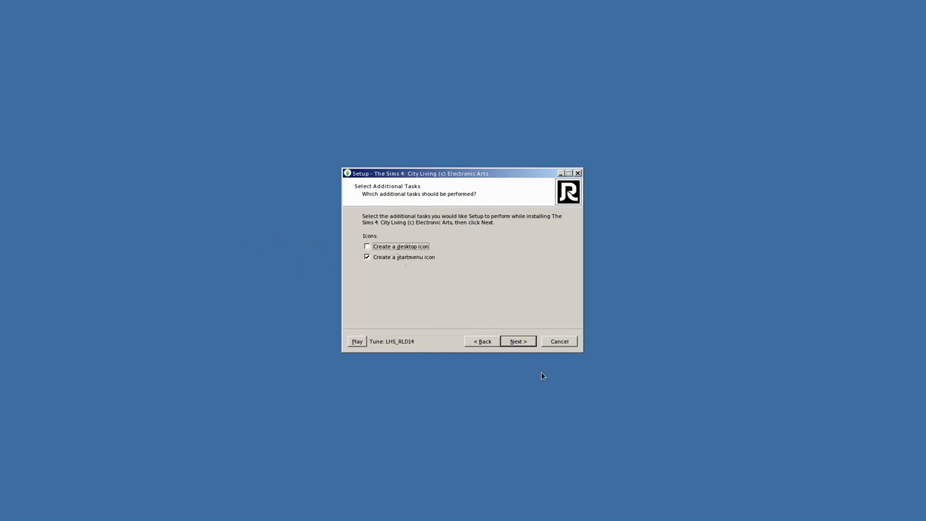
pyautogui.click(513, 345)
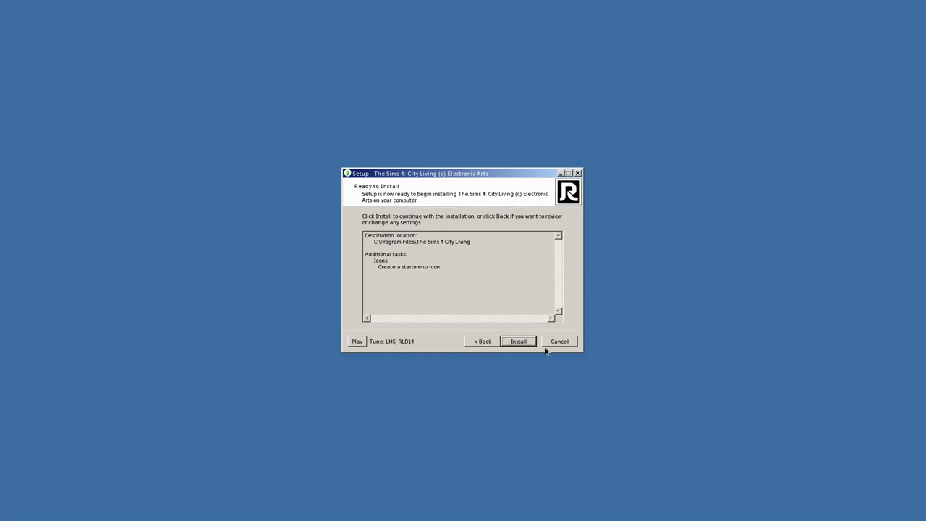
pyautogui.click(515, 341)
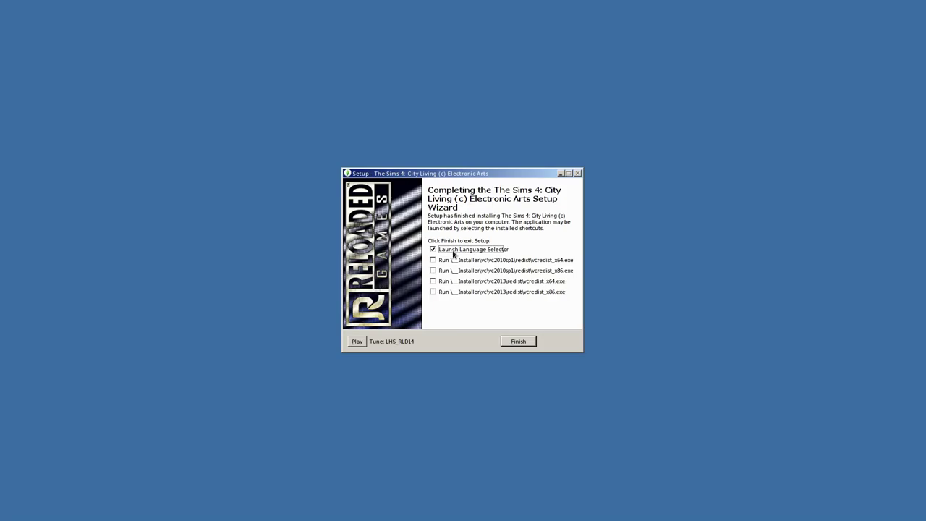
# Deselect Launch Language Selector and finish The Sims 4: City Living setup wizard.
pyautogui.moveTo(459, 178); pyautogui.dragTo(405, 167)
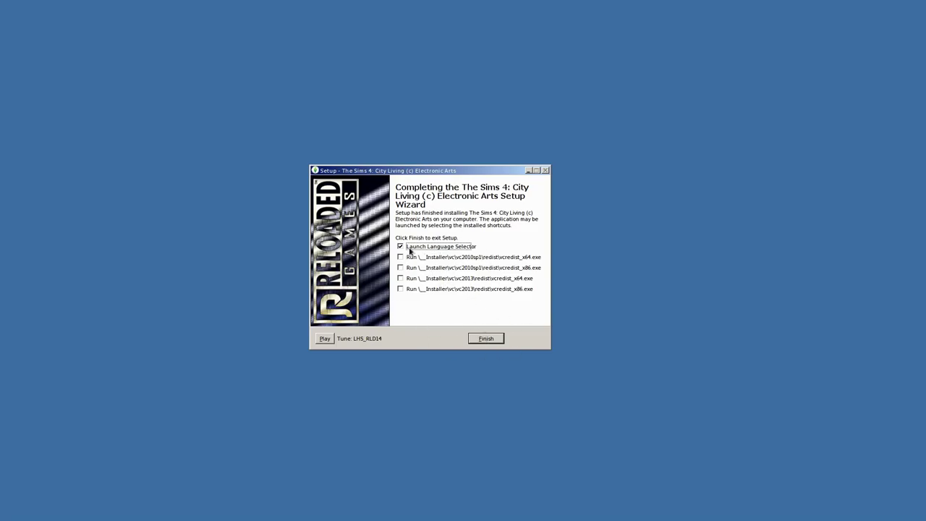
pyautogui.click(447, 250)
pyautogui.click(487, 338)
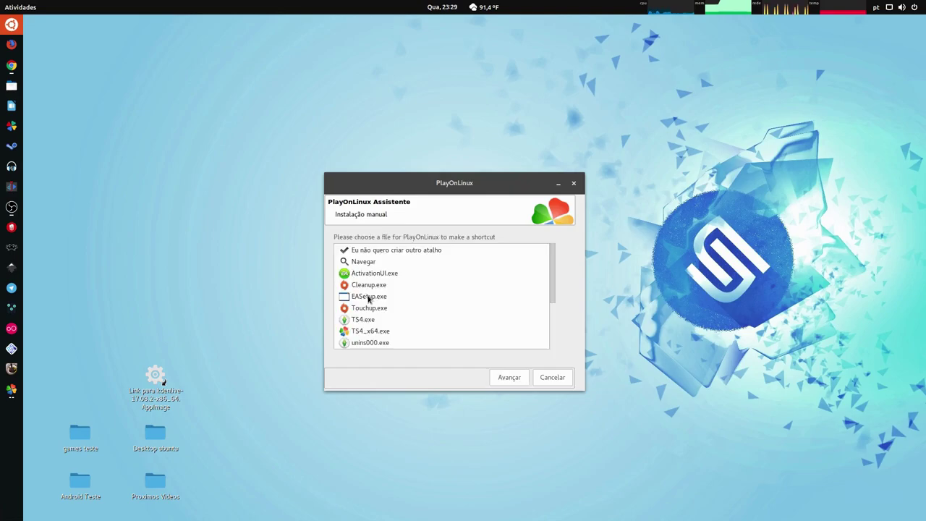
# Create a shortcut for TS4.exe named "The Sims 4 teste" and exit the installation assistant.
pyautogui.doubleClick(366, 320)
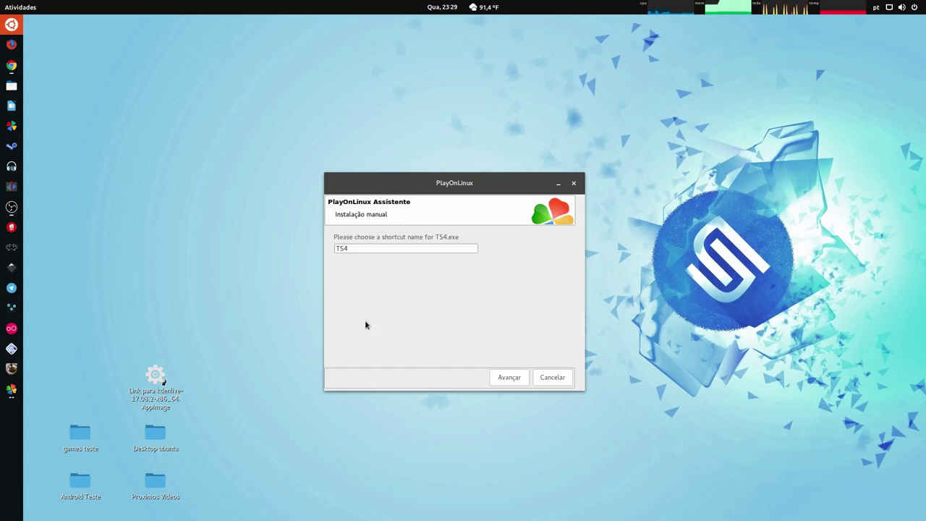
pyautogui.write('tHE sIM')
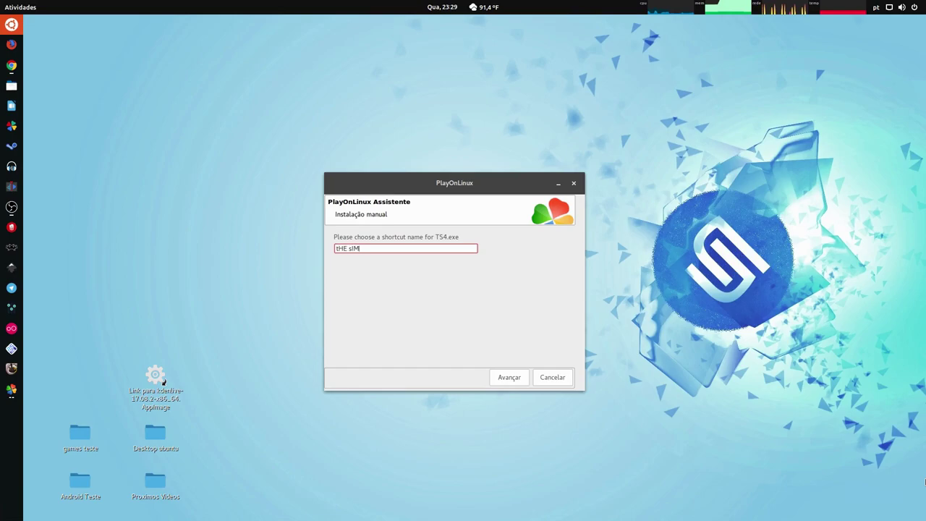
pyautogui.press('BackSpace')
pyautogui.press('BackSpace')
pyautogui.press('BackSpace')
pyautogui.press('BackSpace')
pyautogui.press('BackSpace')
pyautogui.write('The Sims 4 teste')
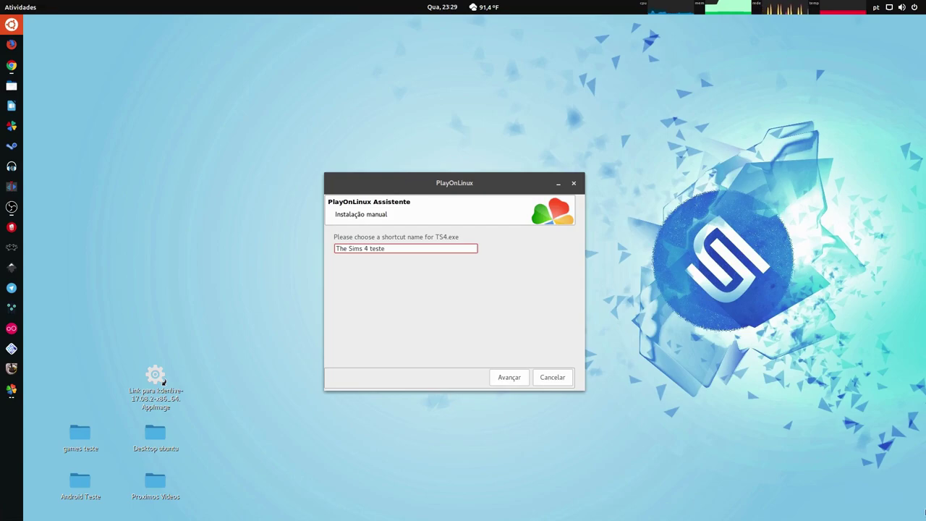
pyautogui.click(508, 376)
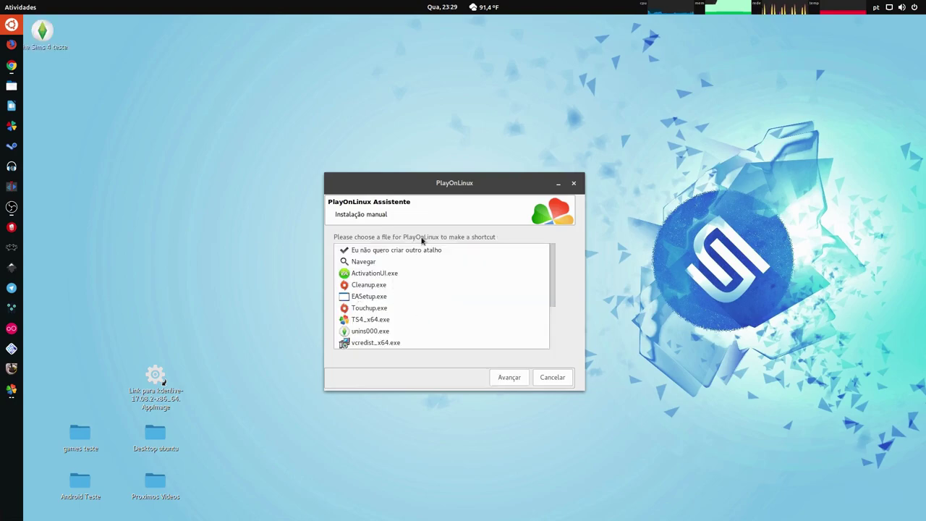
pyautogui.scroll(-3, 490, 331)
pyautogui.click(559, 379)
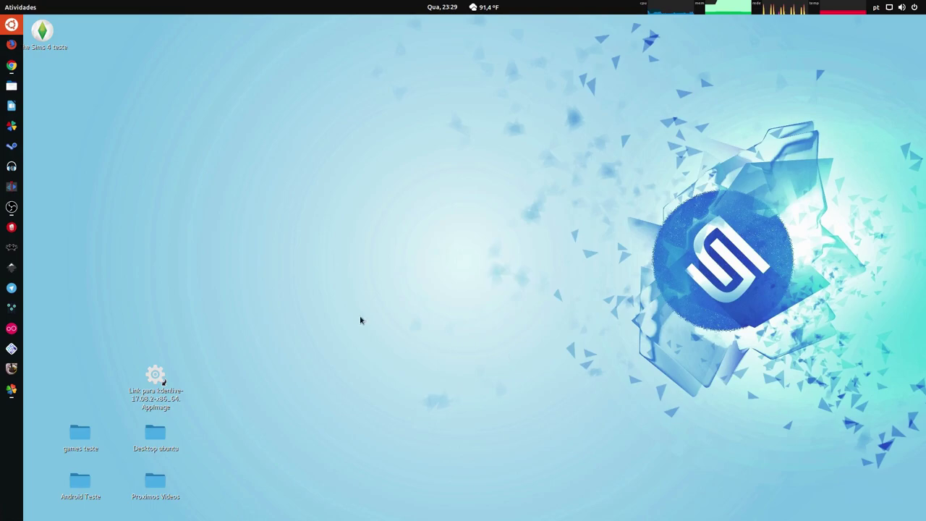
# Bring up the main PlayOnLinux window and select The Sims 4 teste in the program list.
pyautogui.click(11, 389)
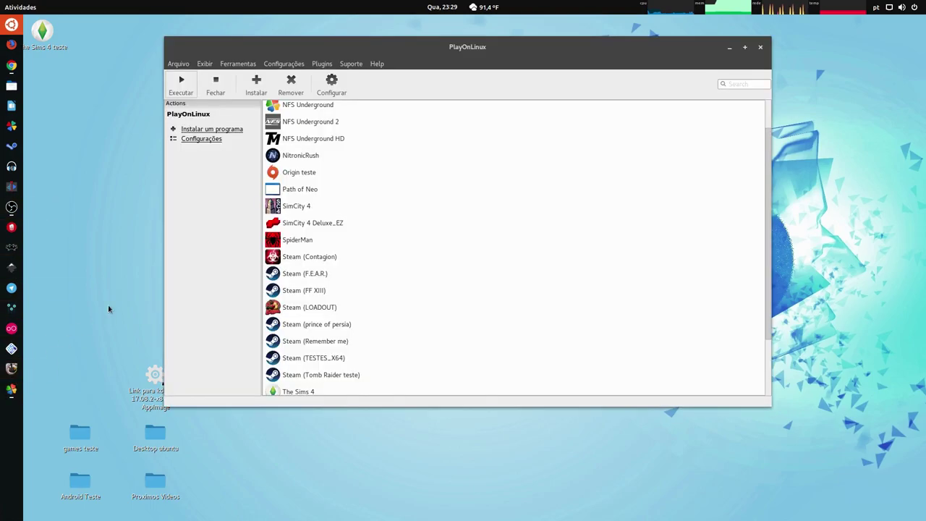
pyautogui.scroll(-2, 340, 271)
pyautogui.click(314, 337)
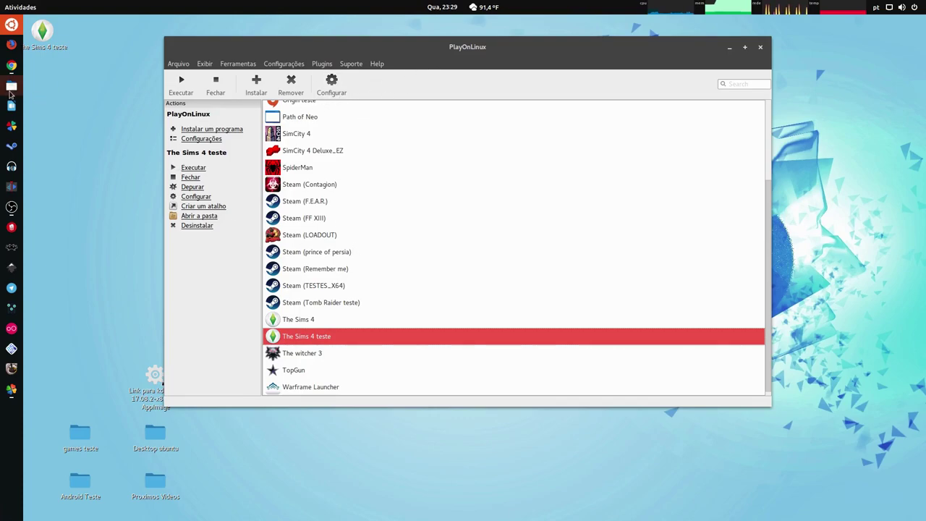
# In the file manager, copy the Game folder found inside the Crack folder of The Sims 4 City Living disc.
pyautogui.click(11, 86)
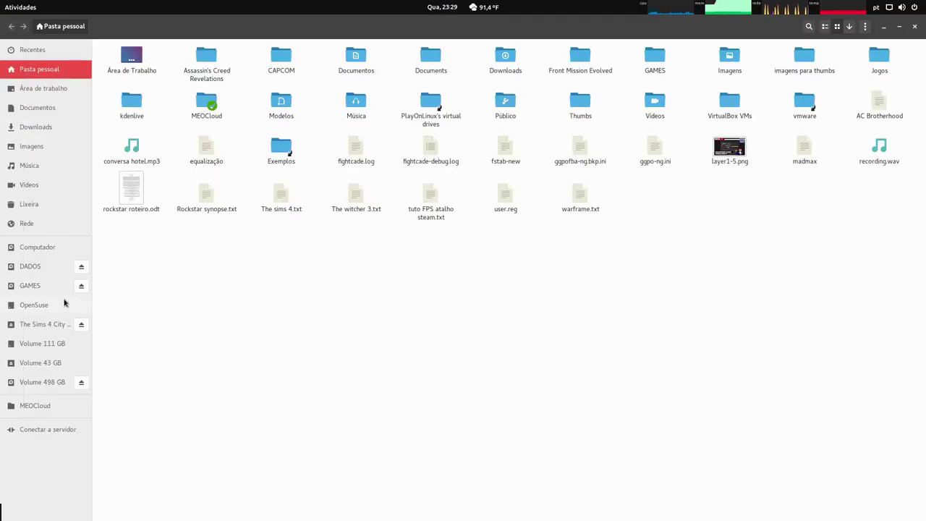
pyautogui.click(42, 324)
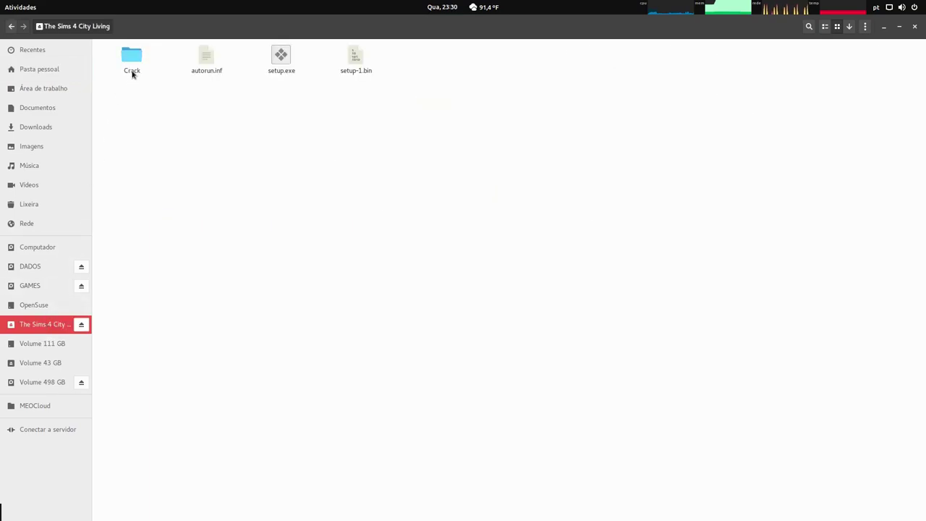
pyautogui.doubleClick(131, 69)
pyautogui.rightClick(129, 71)
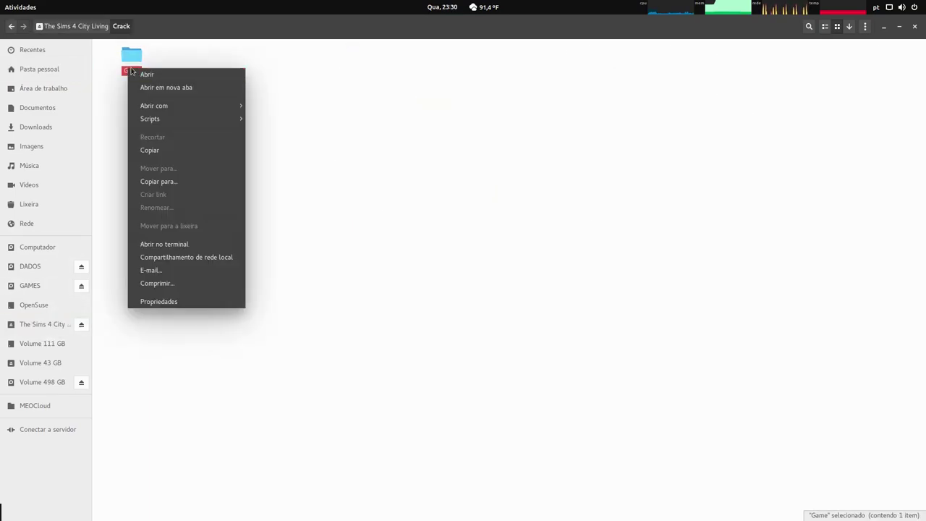
pyautogui.click(157, 150)
pyautogui.hotkey('alt', 'Up')
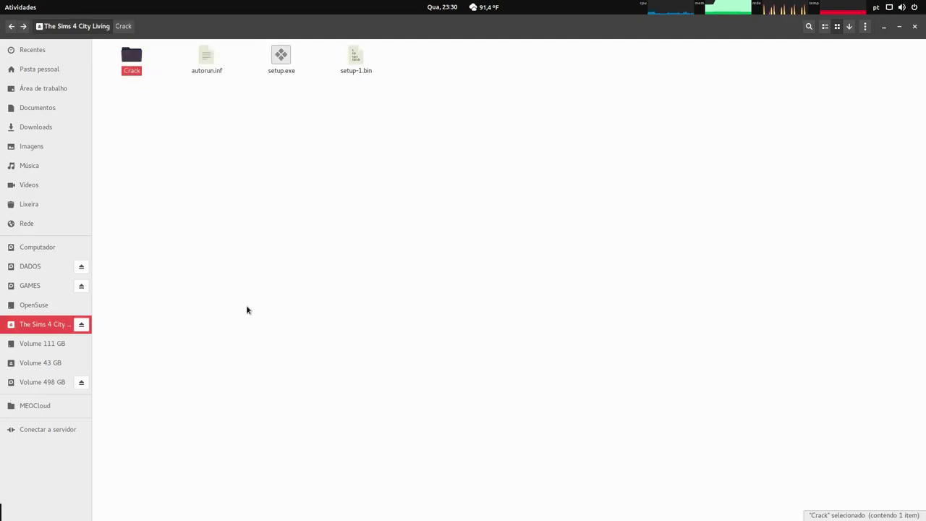
# Switch to PlayOnLinux and open the directory of the TESTE_SIMS4 virtual drive from its miscellaneous configuration settings.
pyautogui.press('super')
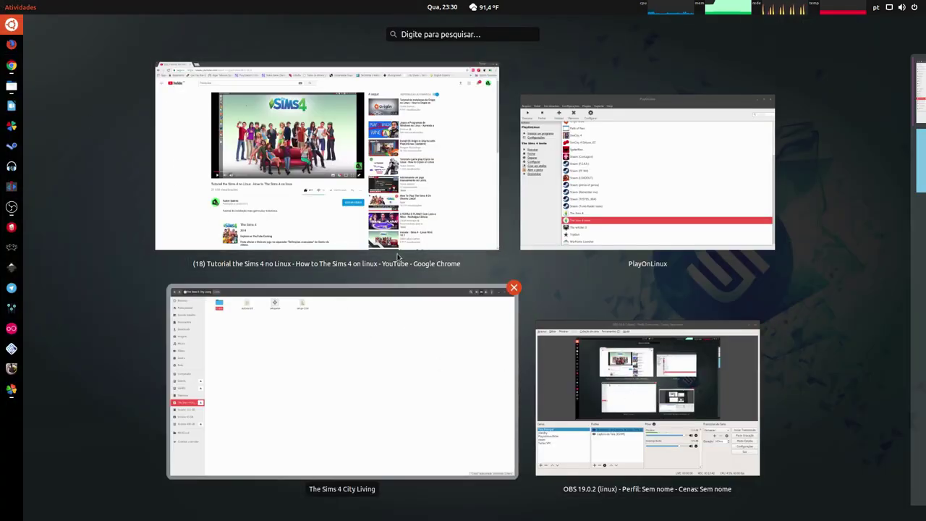
pyautogui.click(601, 181)
pyautogui.click(331, 83)
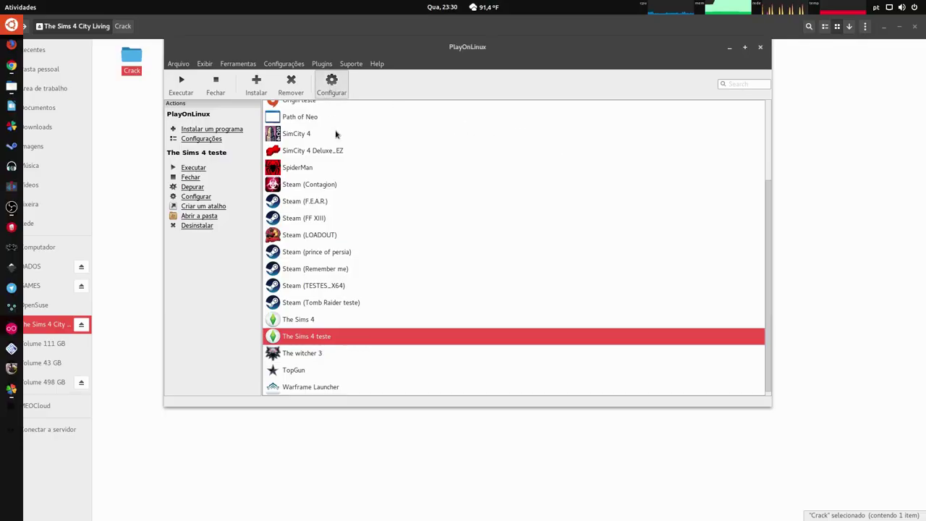
pyautogui.click(522, 136)
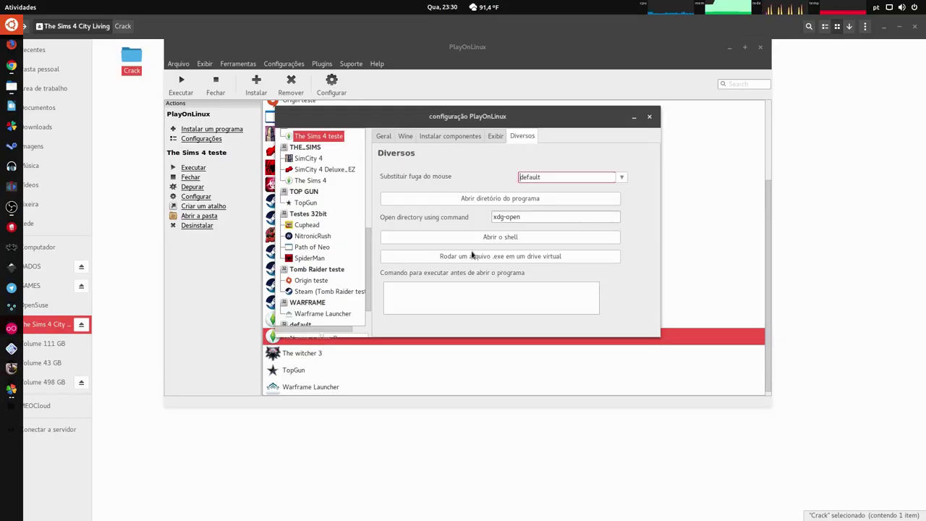
pyautogui.scroll(1, 329, 159)
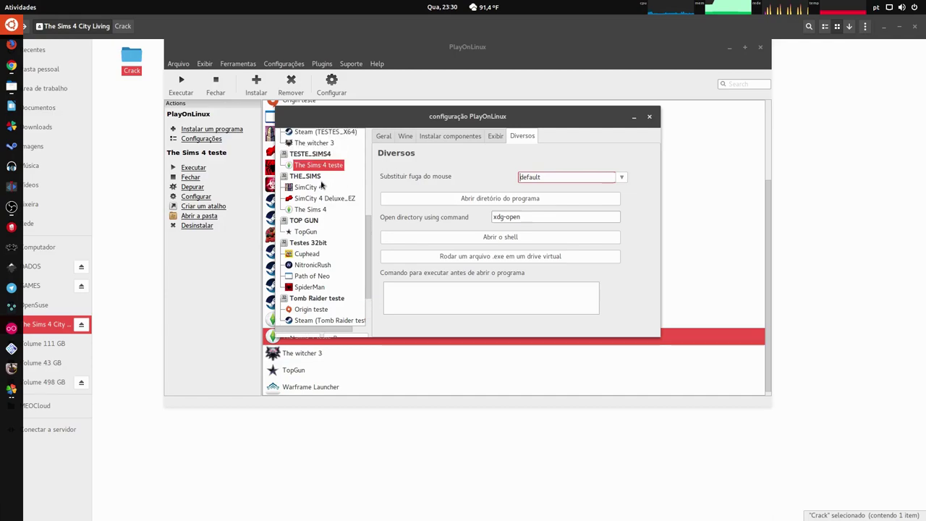
pyautogui.click(307, 154)
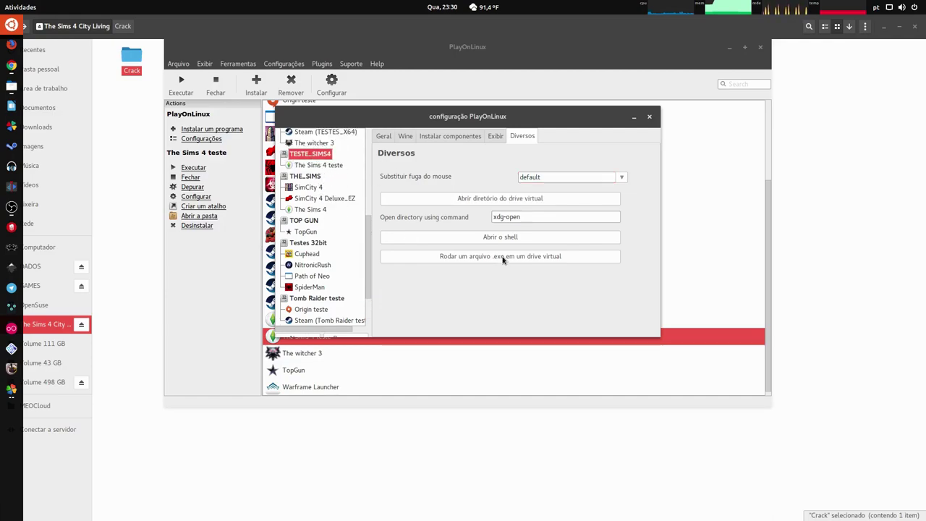
pyautogui.click(501, 198)
# In the TESTE_SIMS4 virtual drive, open the The Sims 4 City Living folder under drive_c/Program Files and locate its Game folder.
pyautogui.click(208, 63)
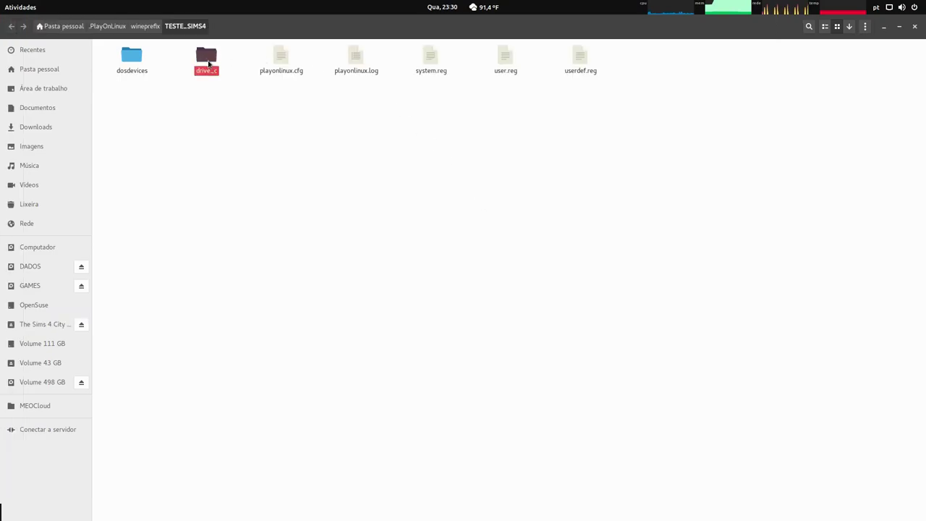
pyautogui.doubleClick(208, 64)
pyautogui.doubleClick(208, 64)
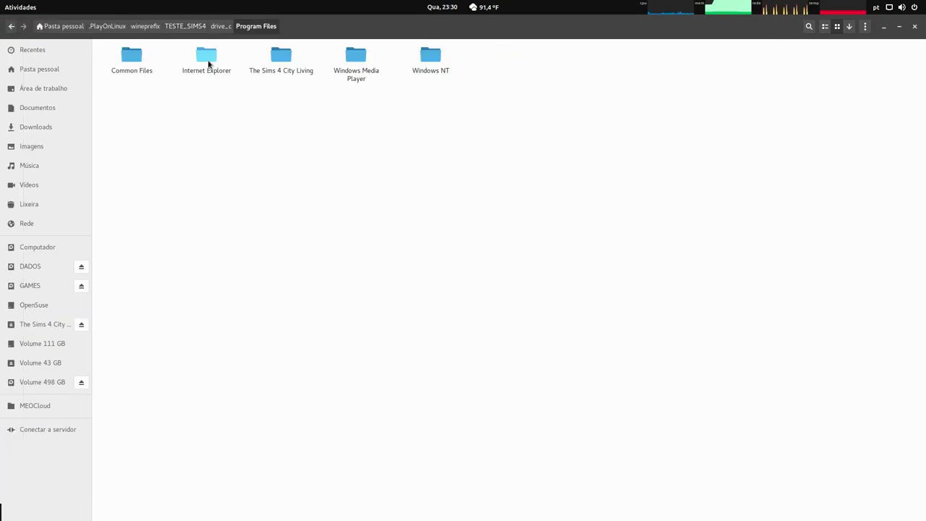
pyautogui.click(279, 73)
pyautogui.doubleClick(278, 74)
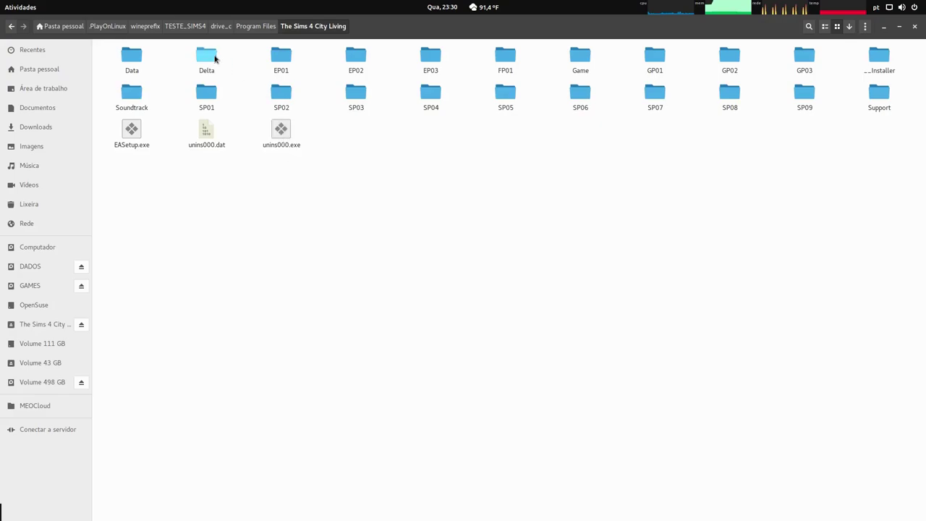
pyautogui.click(591, 64)
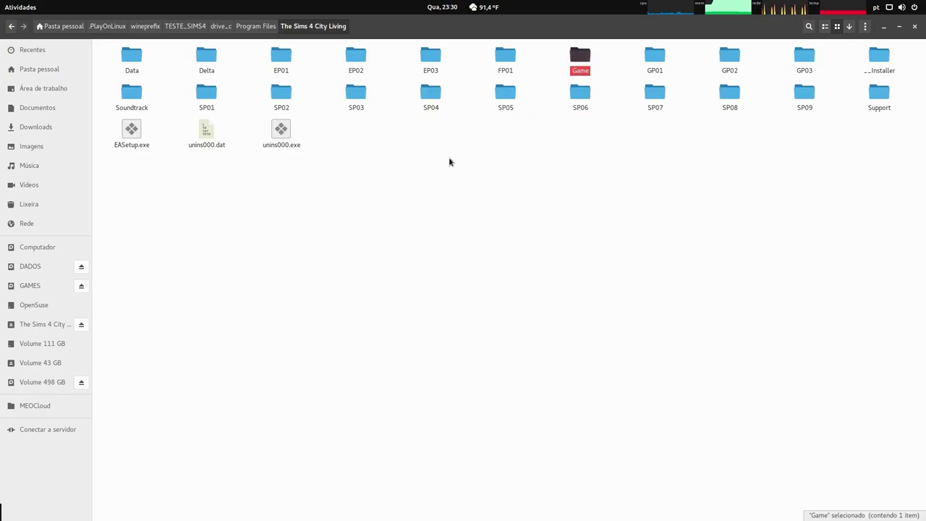
# Paste the copied Game folder into The Sims 4 City Living, merging the folders and replacing all conflicting files.
pyautogui.rightClick(405, 181)
pyautogui.click(424, 250)
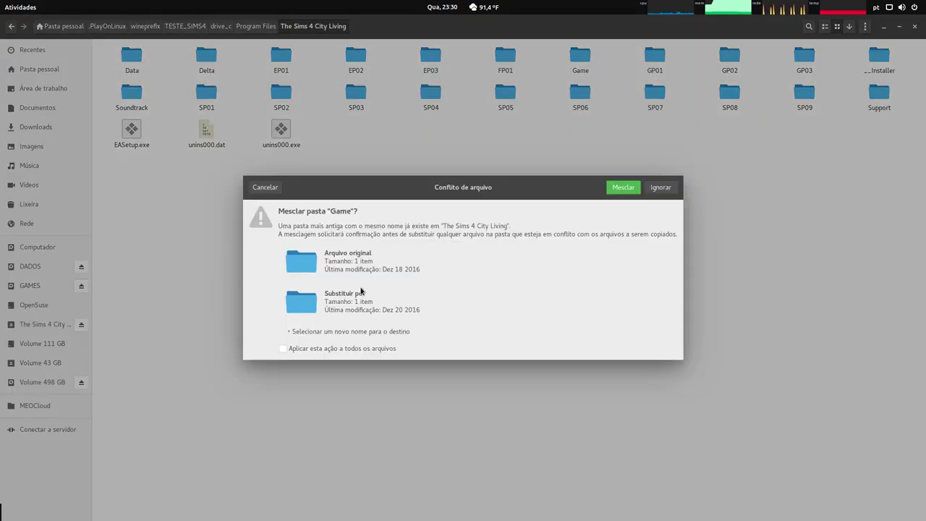
pyautogui.click(325, 348)
pyautogui.click(636, 192)
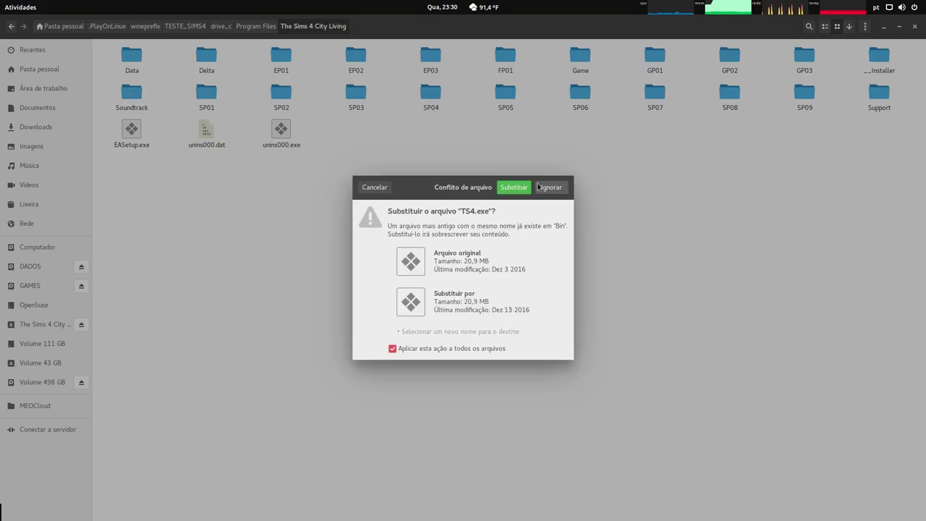
pyautogui.click(514, 188)
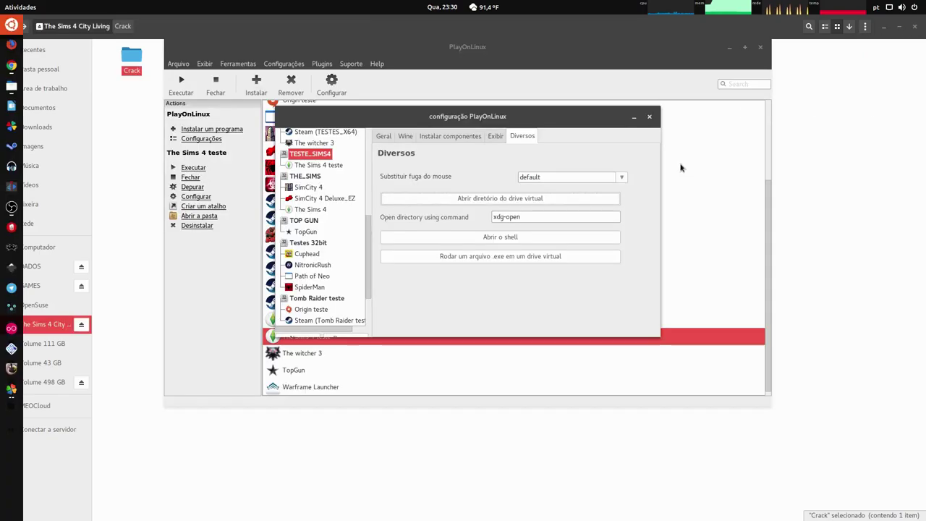
# Reopen the PlayOnLinux configuration for The Sims 4 teste and open the program's directory from its miscellaneous settings.
pyautogui.click(648, 120)
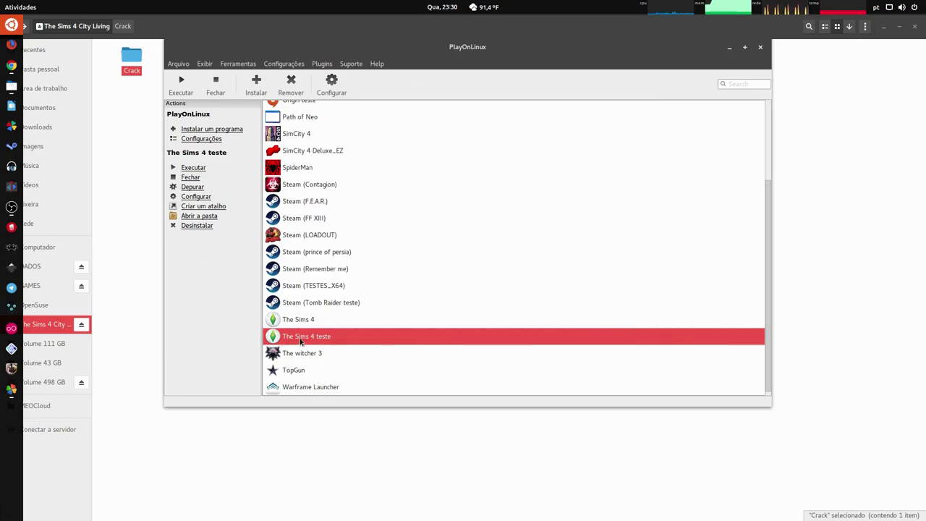
pyautogui.click(334, 87)
pyautogui.click(522, 136)
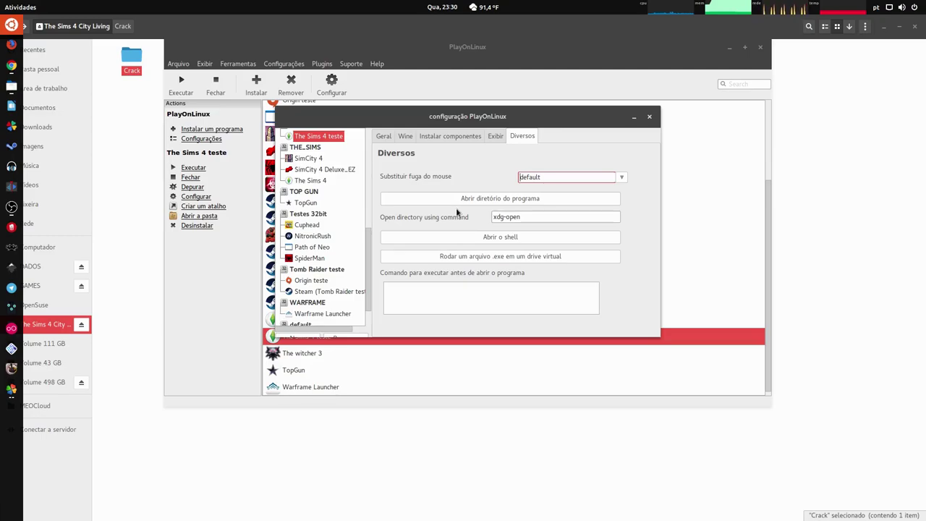
pyautogui.scroll(1, 296, 208)
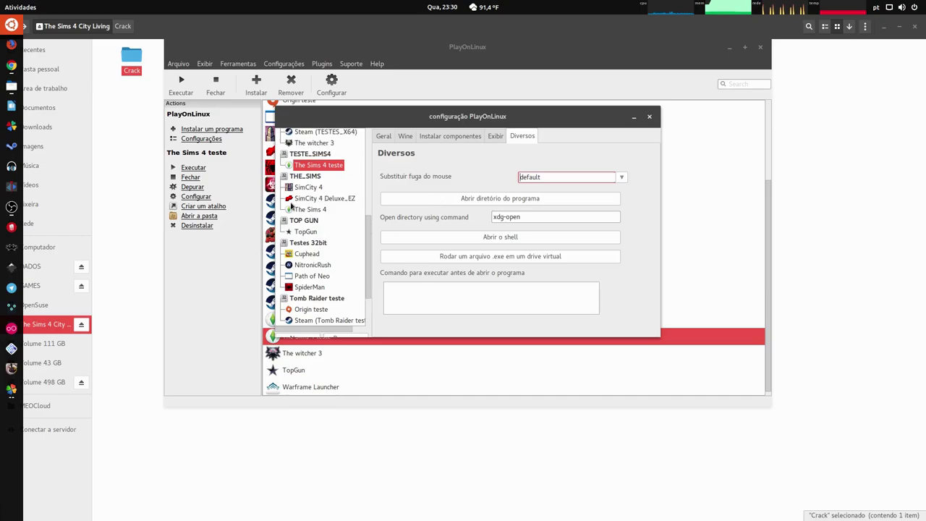
pyautogui.click(311, 154)
pyautogui.click(328, 167)
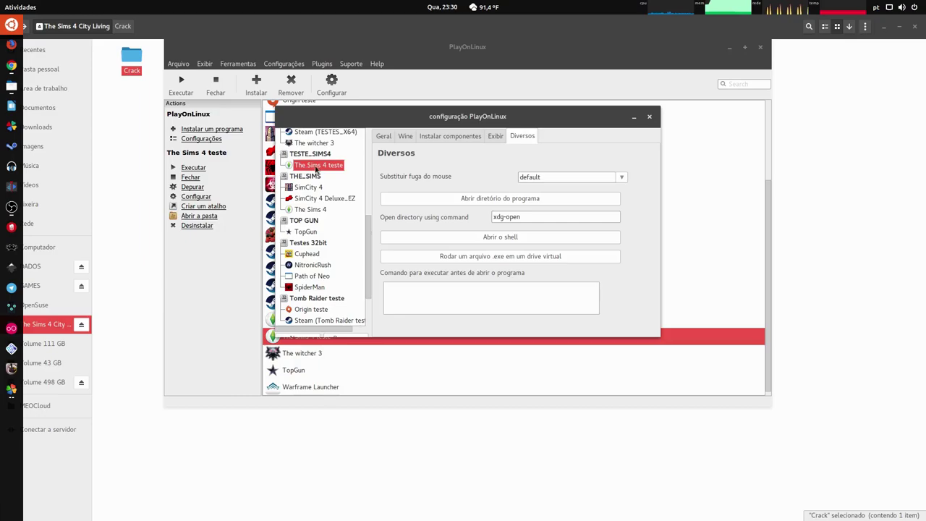
pyautogui.click(517, 198)
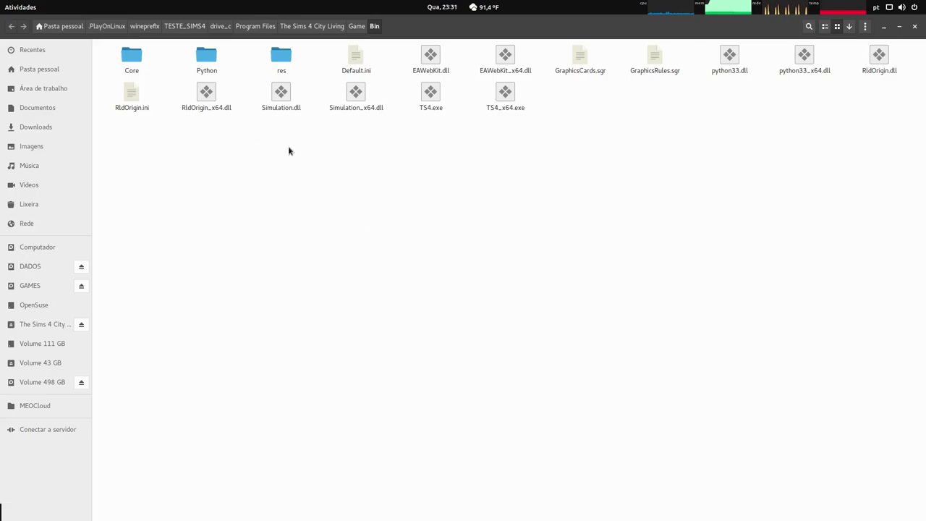
# Open RldOrigin.ini from the Bin folder in gedit and review the Language and Languages entries in its [Origin] section.
pyautogui.rightClick(135, 109)
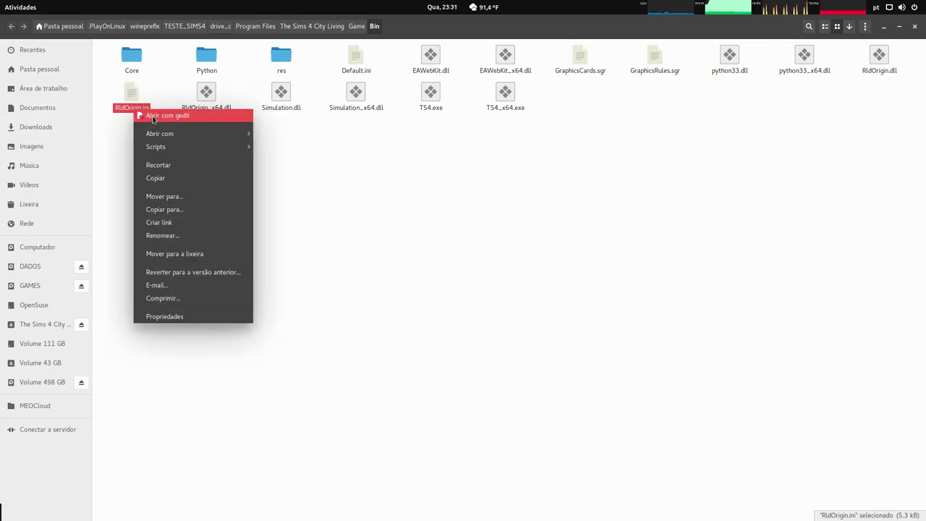
pyautogui.click(153, 118)
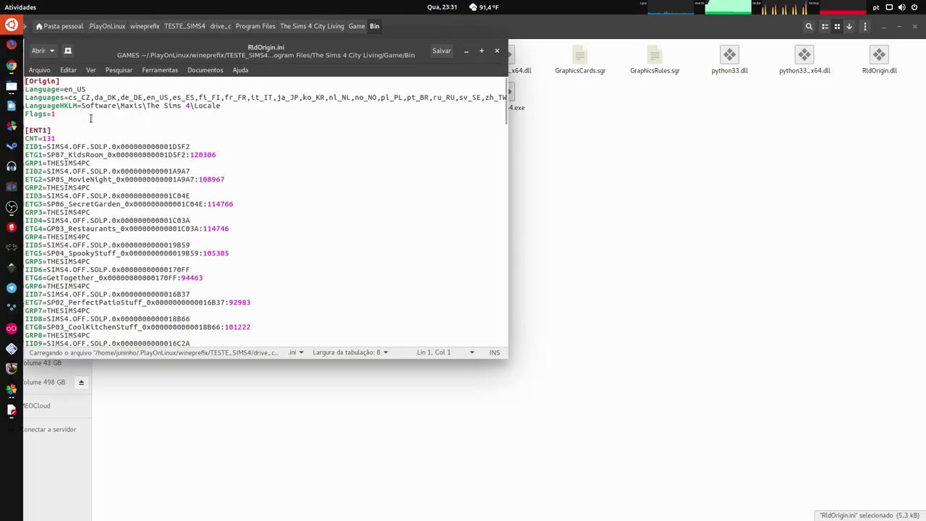
pyautogui.moveTo(251, 47); pyautogui.dragTo(416, 90)
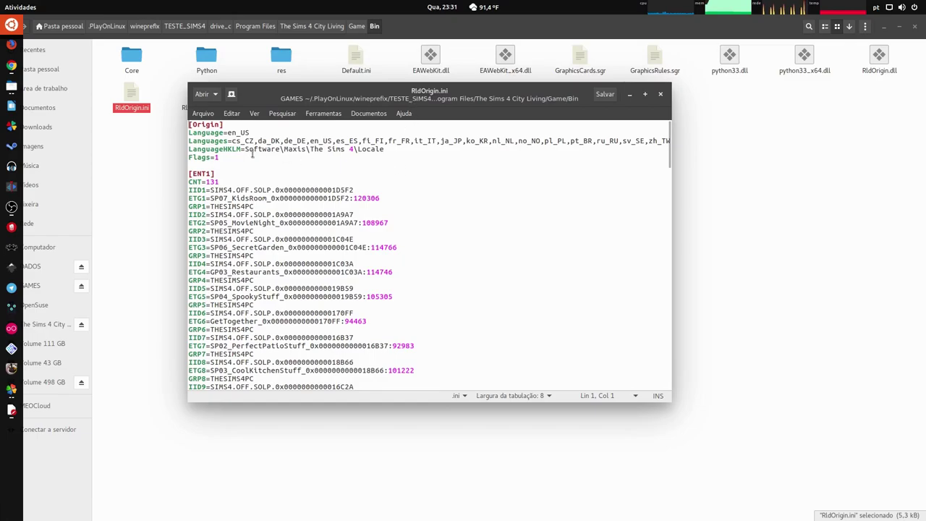
pyautogui.moveTo(247, 160); pyautogui.dragTo(183, 123)
pyautogui.click(236, 158)
pyautogui.moveTo(251, 134); pyautogui.dragTo(650, 143)
pyautogui.click(517, 173)
pyautogui.moveTo(228, 133); pyautogui.dragTo(250, 133)
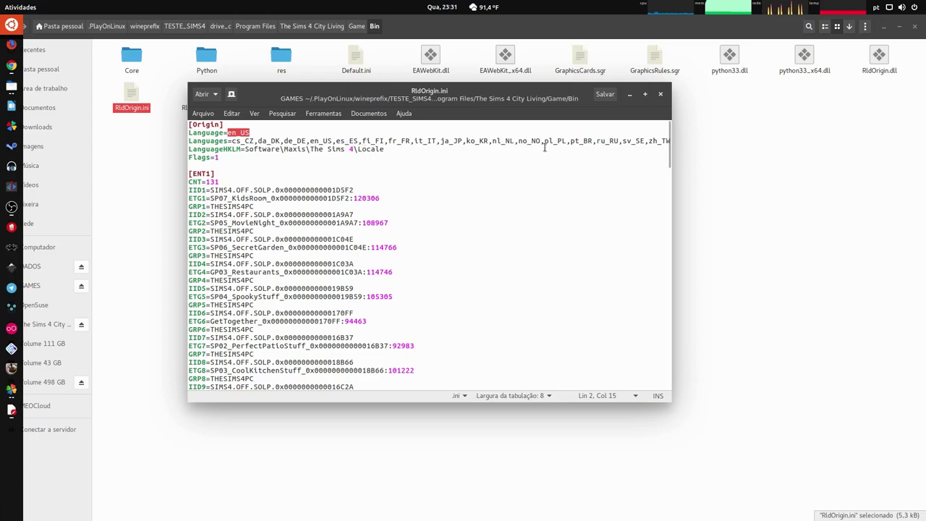
# Set the Language entry to pt_BR by copying that code from the Languages list, and save and close RldOrigin.ini.
pyautogui.click(570, 142)
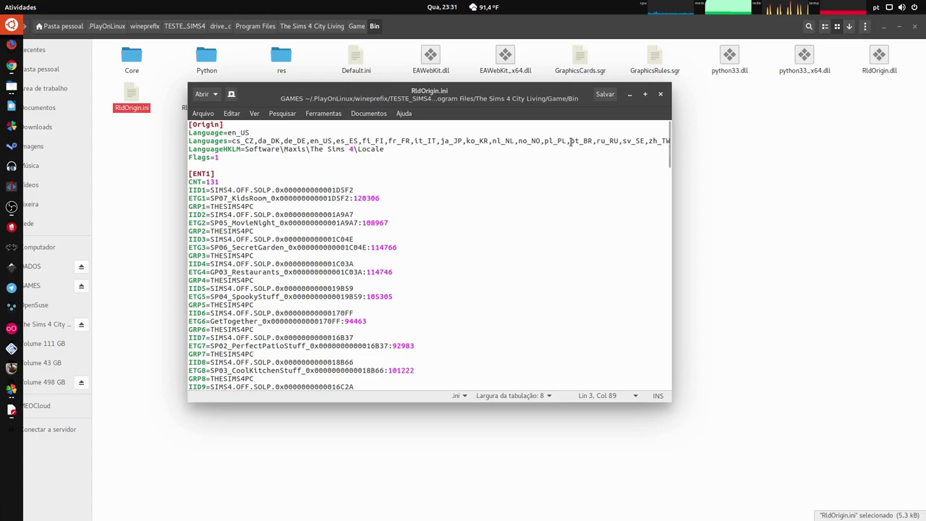
pyautogui.moveTo(569, 142); pyautogui.dragTo(593, 142)
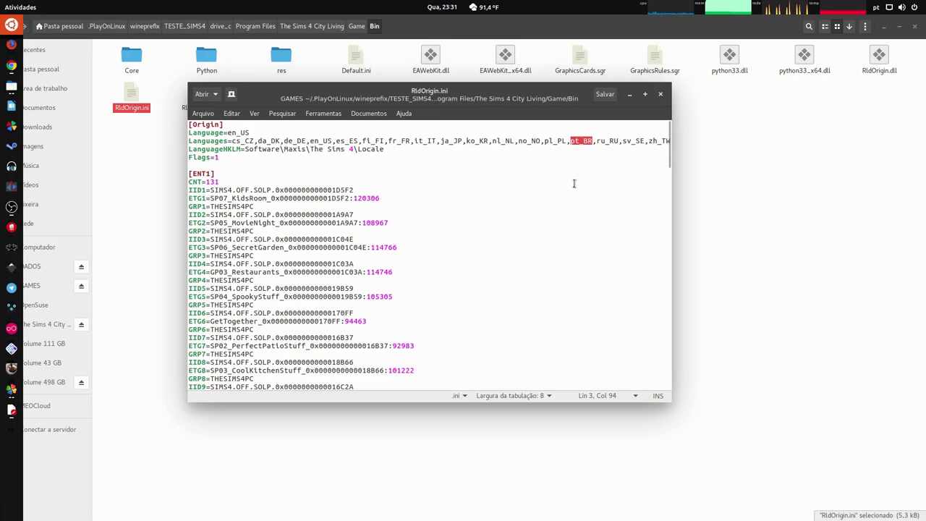
pyautogui.rightClick(583, 140)
pyautogui.click(611, 187)
pyautogui.moveTo(227, 133); pyautogui.dragTo(254, 134)
pyautogui.hotkey('ctrl', 'v')
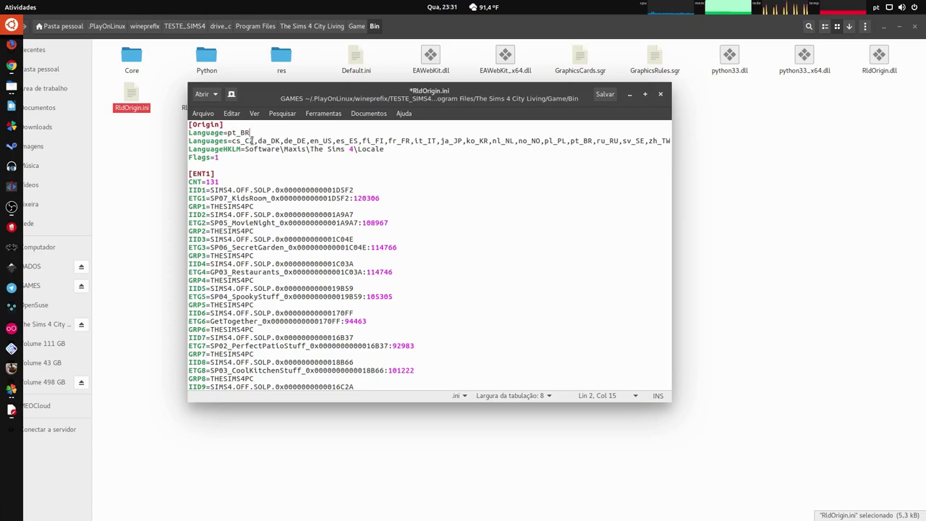
pyautogui.click(600, 97)
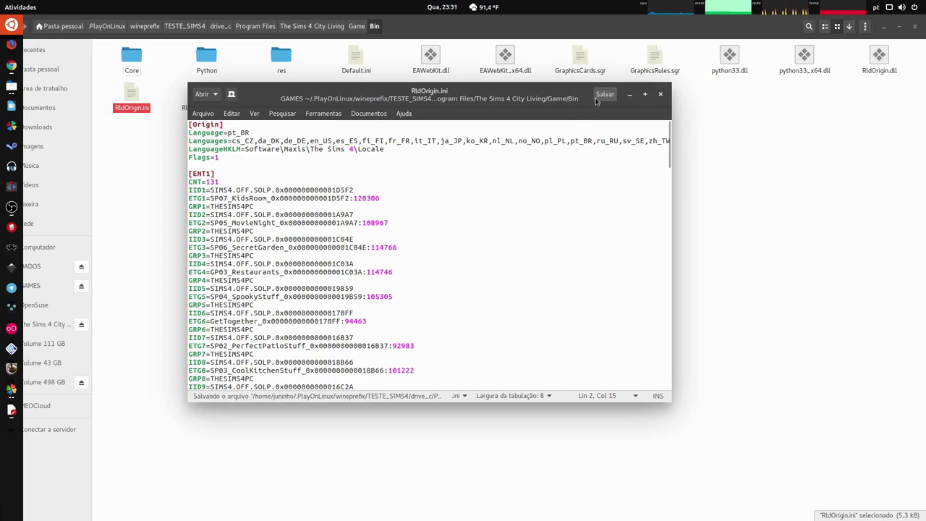
pyautogui.click(659, 94)
# Reopen RldOrigin.ini to check its saved Language entry and close it again.
pyautogui.rightClick(154, 224)
pyautogui.click(118, 109)
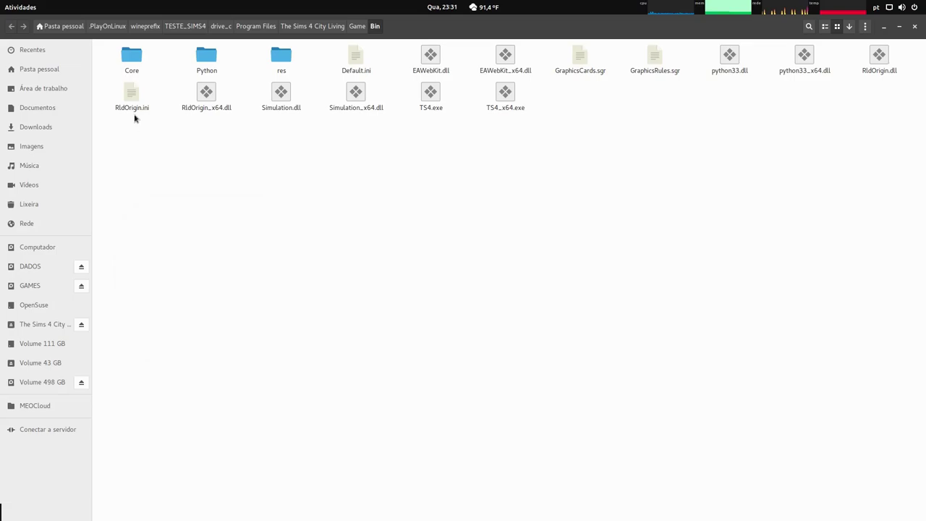
pyautogui.doubleClick(133, 105)
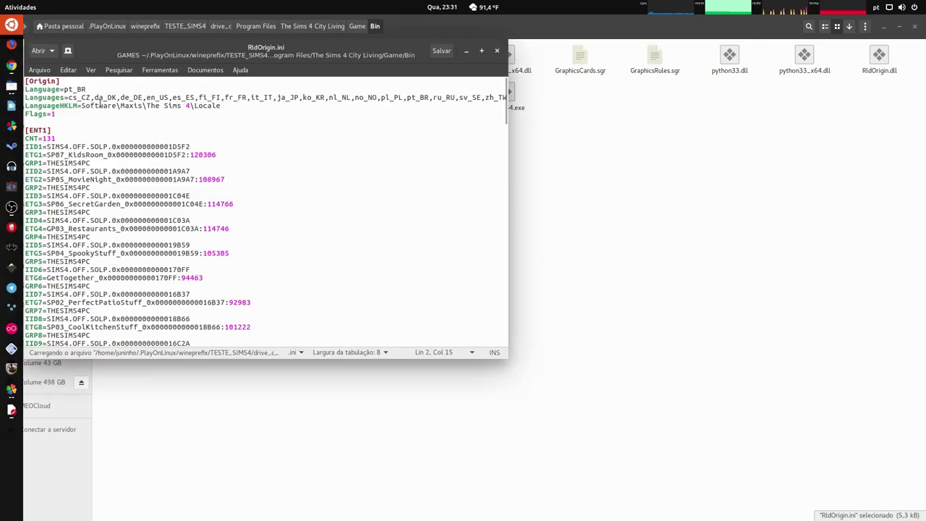
pyautogui.click(496, 50)
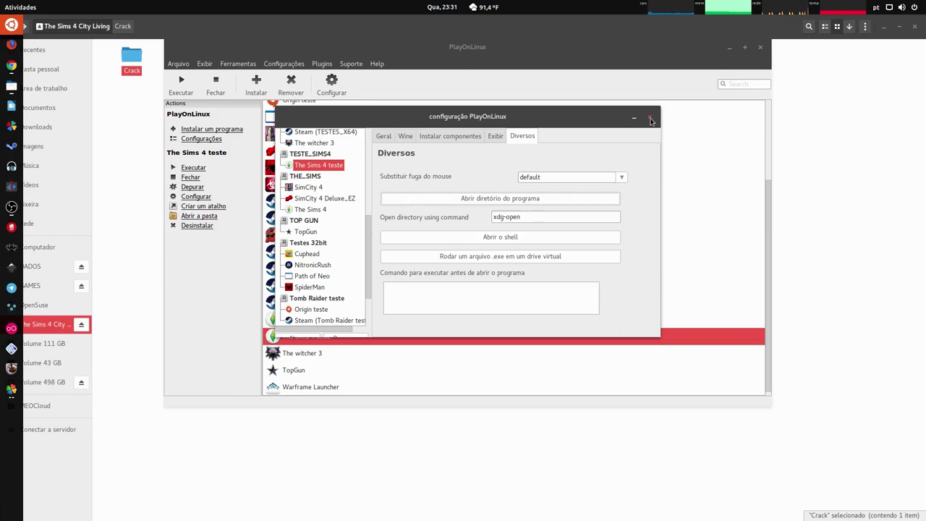
# Close the PlayOnLinux configuration and the disc's folder window, and run The Sims 4 teste from PlayOnLinux.
pyautogui.click(654, 114)
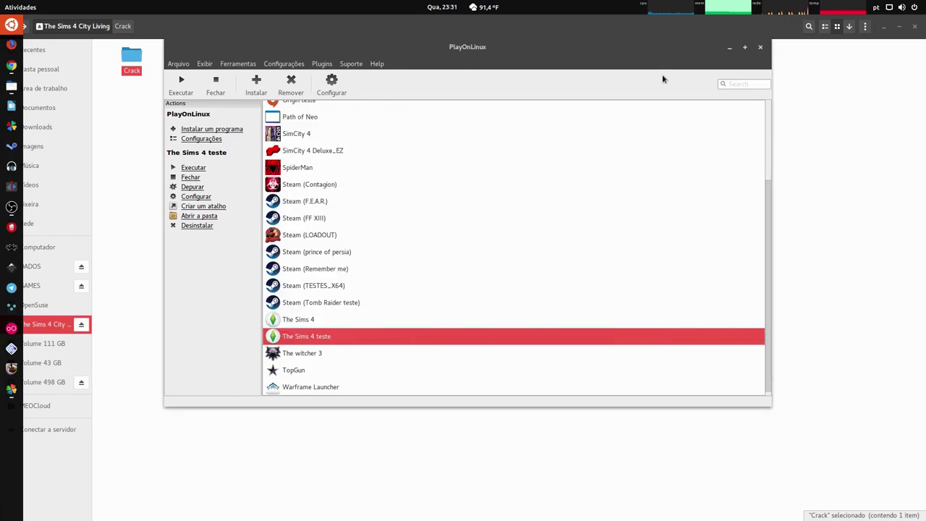
pyautogui.click(914, 27)
pyautogui.click(44, 33)
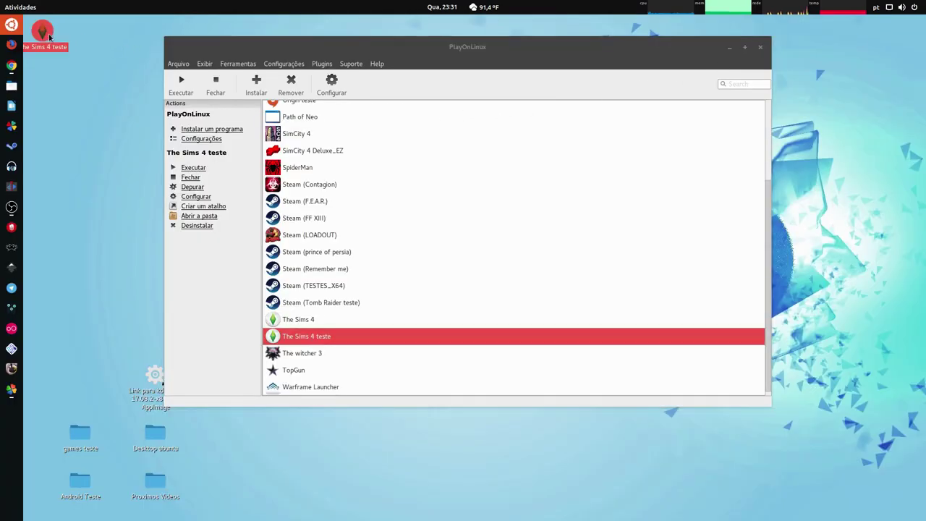
pyautogui.moveTo(315, 44); pyautogui.dragTo(297, 55)
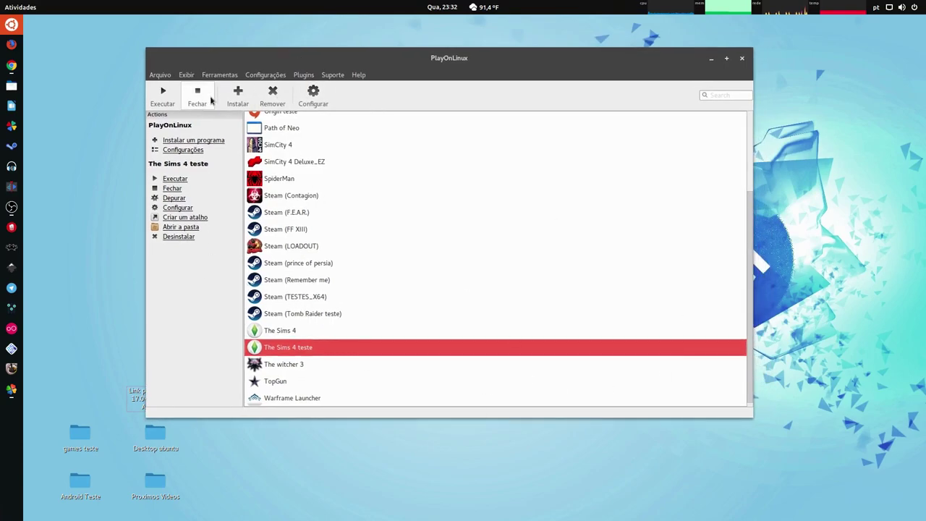
pyautogui.click(174, 90)
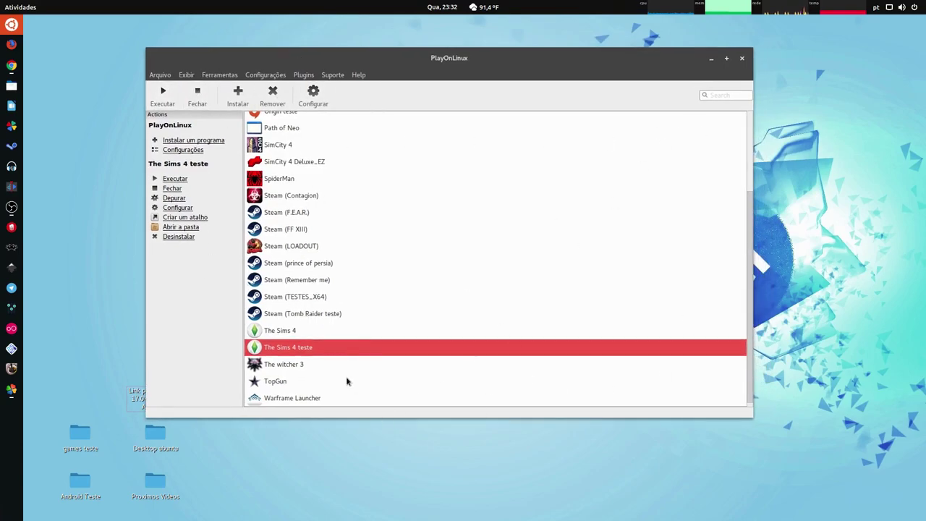